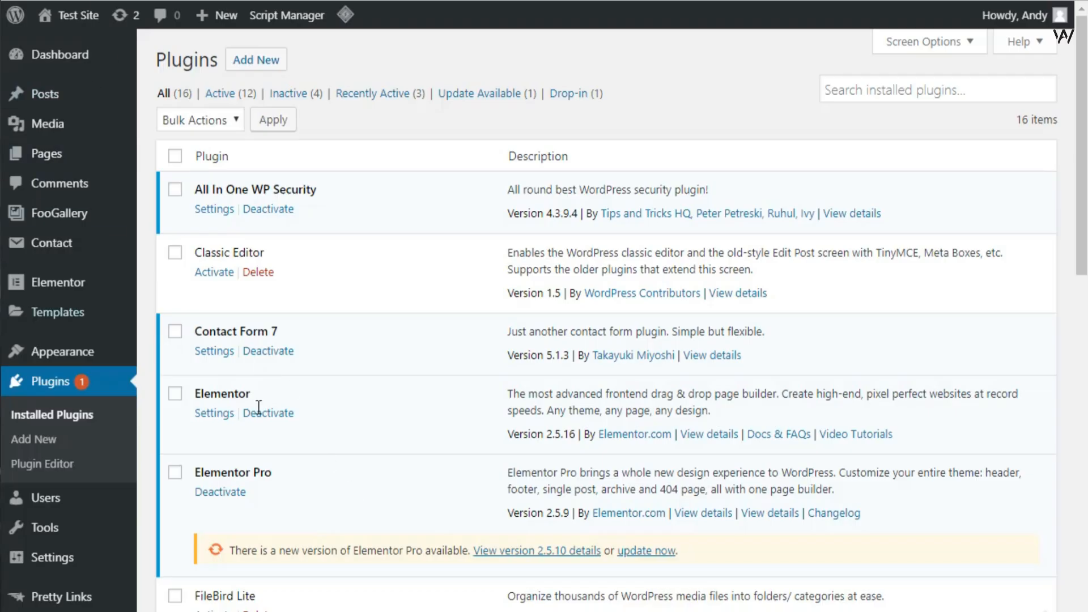
Search the installed plugins for "role" and clear the search
click(881, 90)
text(role)
key(BackSpace)
key(BackSpace)
key(BackSpace)
key(BackSpace)
Search for a new plugin with "role editor" and open the User Role Editor plugin's page on WordPress.org
click(256, 60)
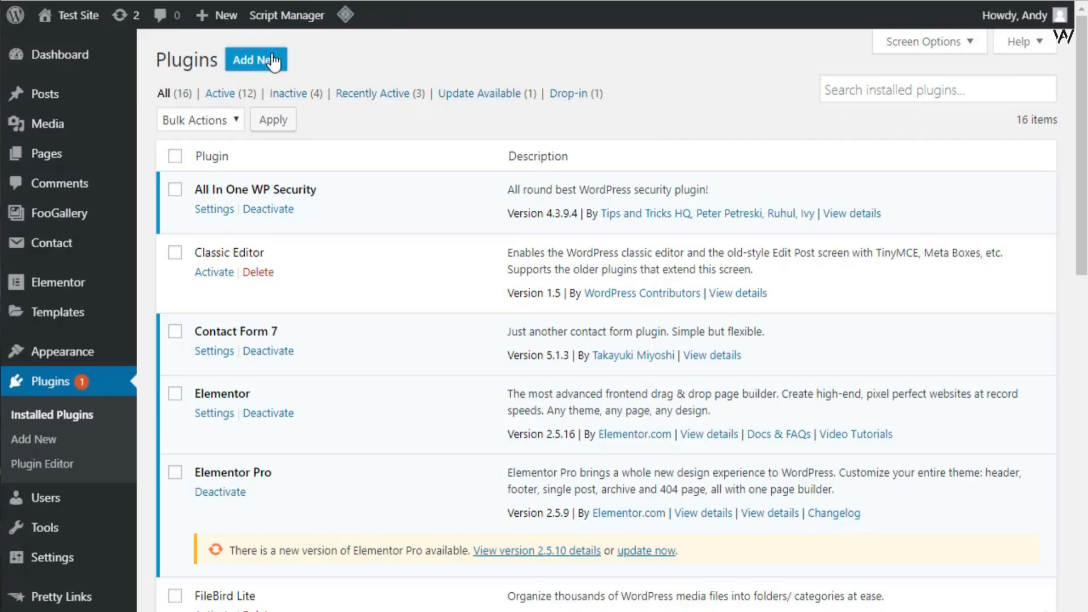
click(885, 107)
text(role editor)
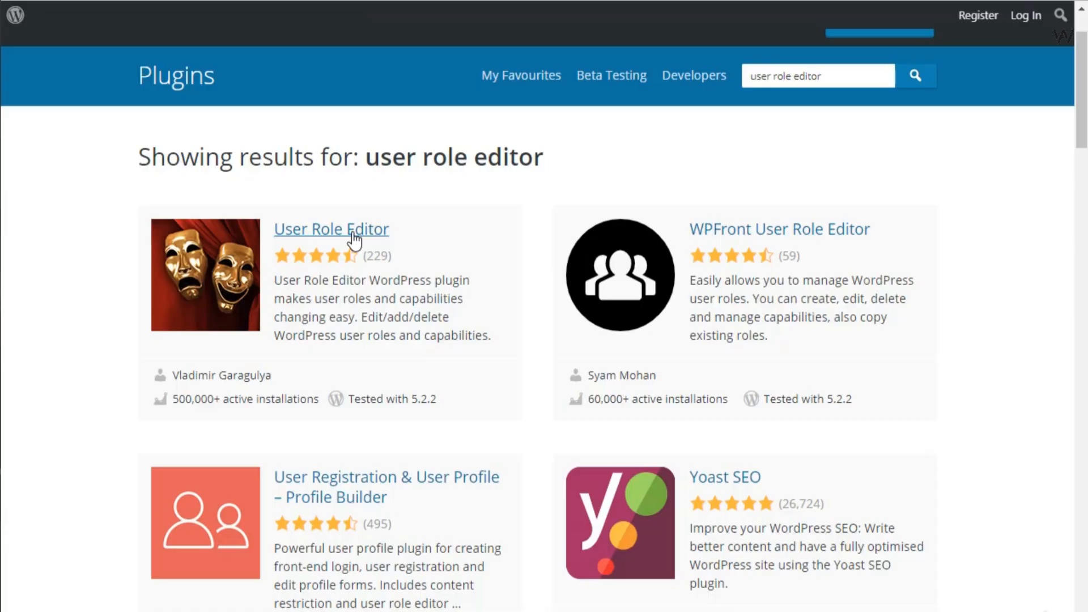
click(351, 232)
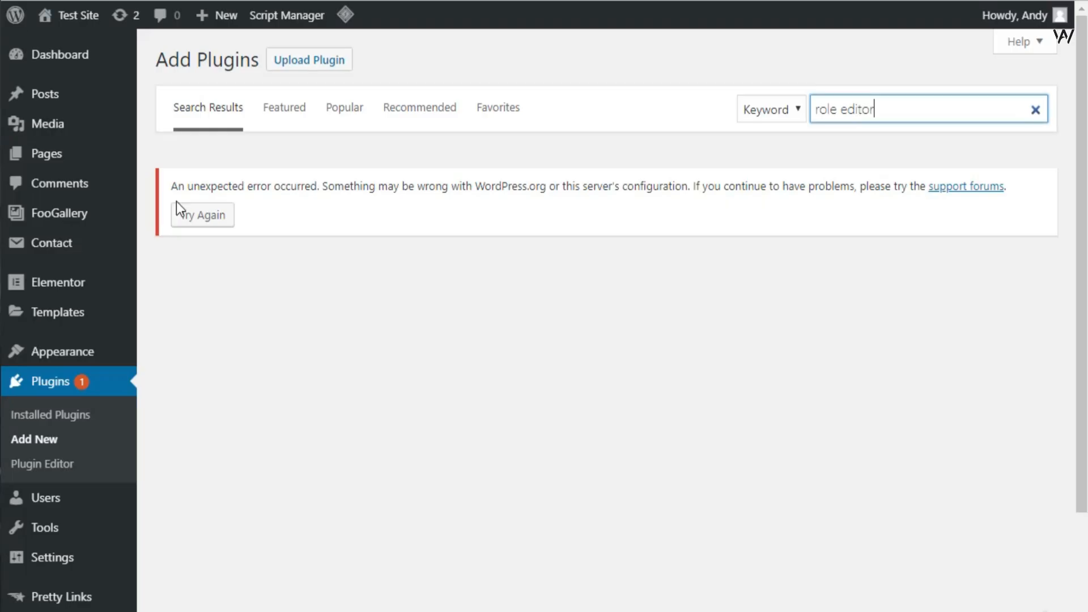
Install the plugin from the uploaded file user-role-editor.4.51.1.zip and activate it
click(309, 61)
click(492, 214)
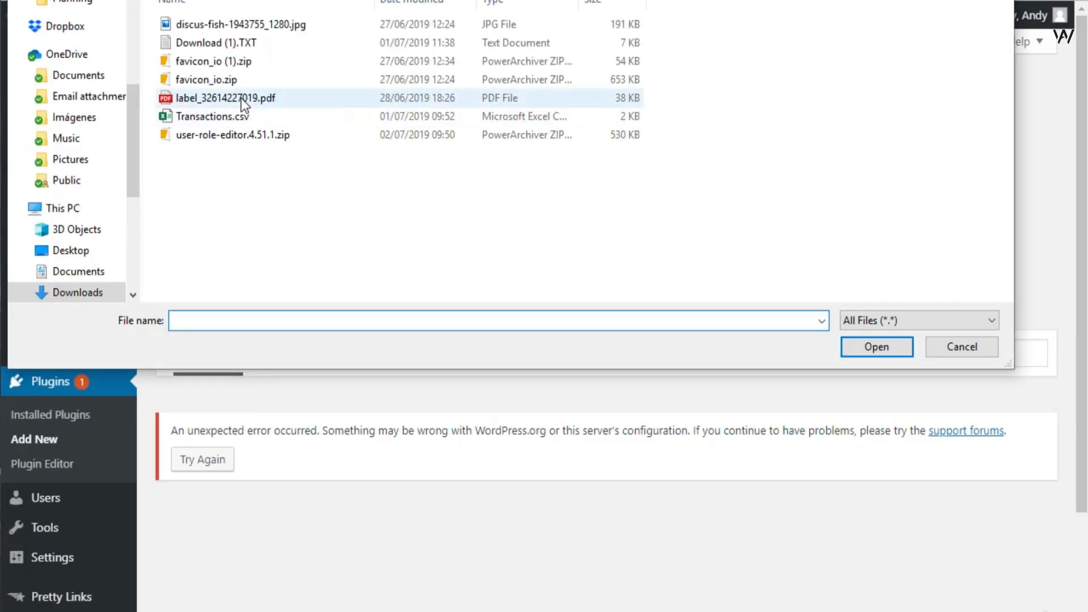
double_click(247, 142)
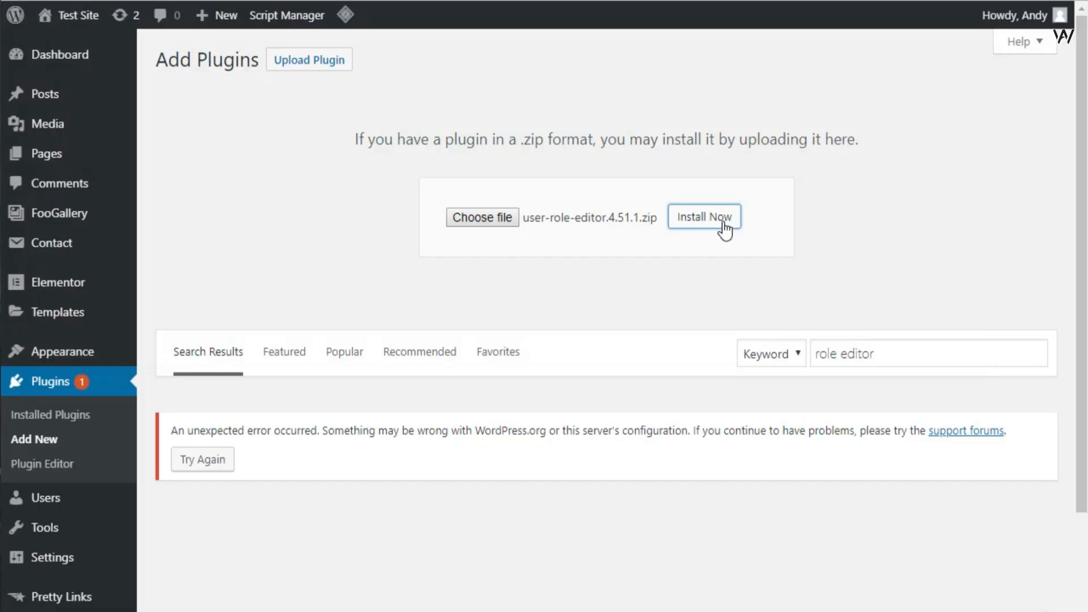
click(725, 227)
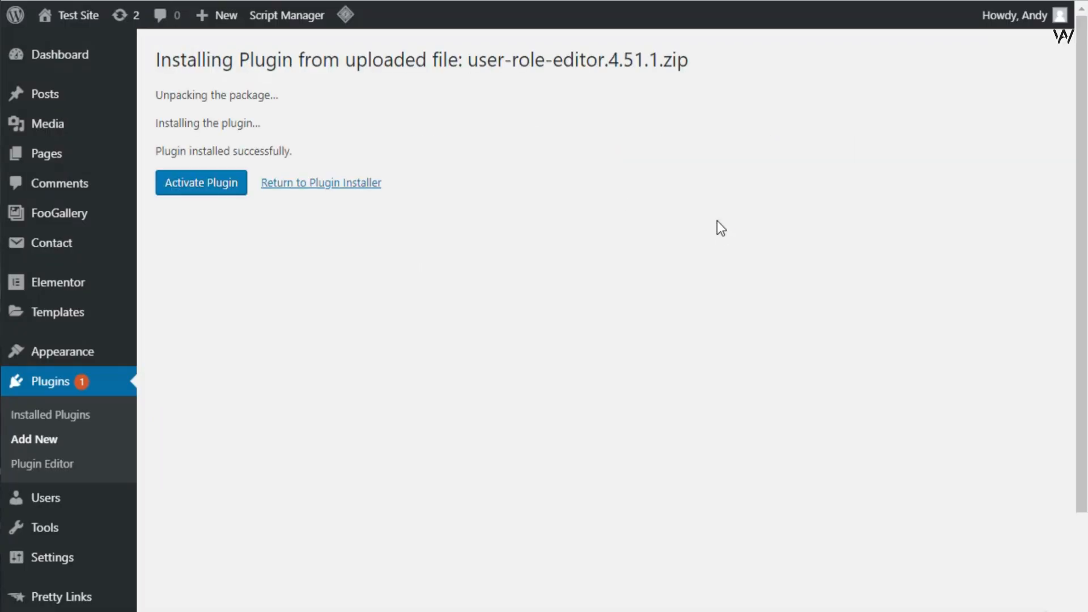
click(195, 187)
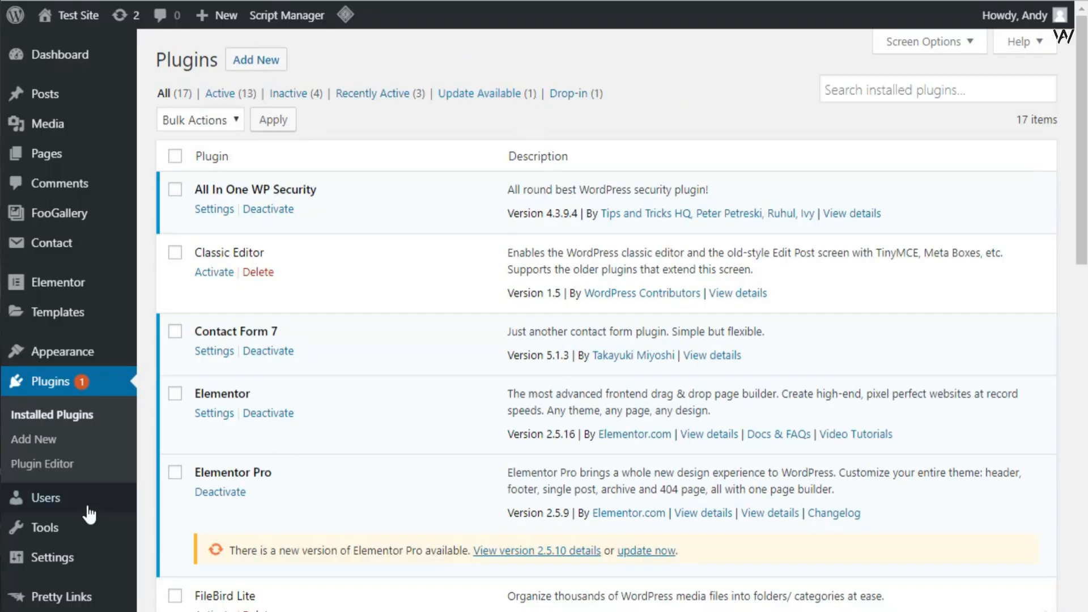
Open the User Role Editor and review the full capability list of the Subscriber role
mouse_move(48, 501)
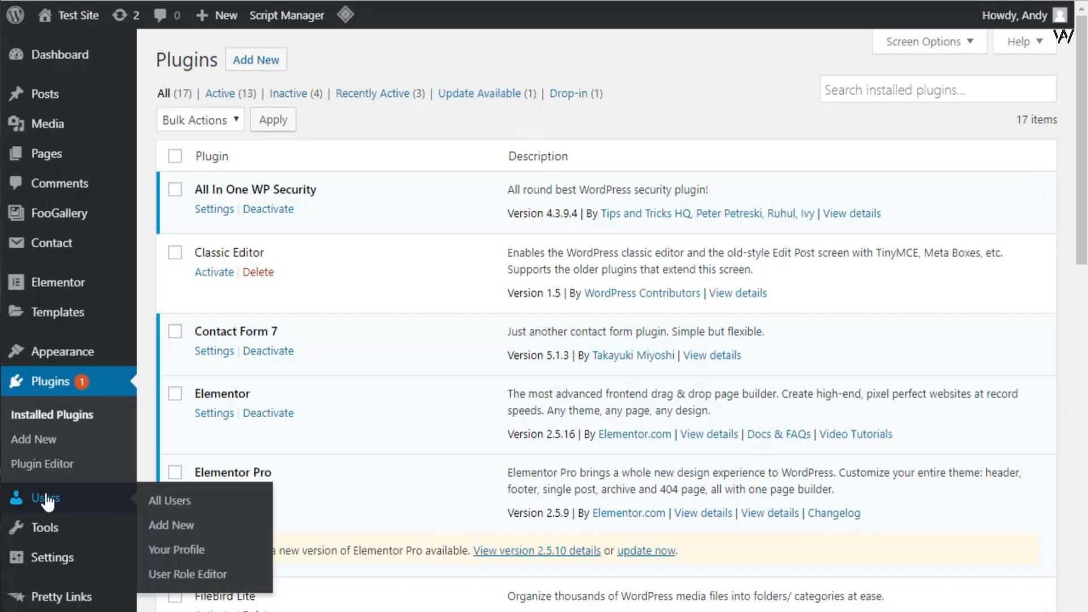
click(188, 575)
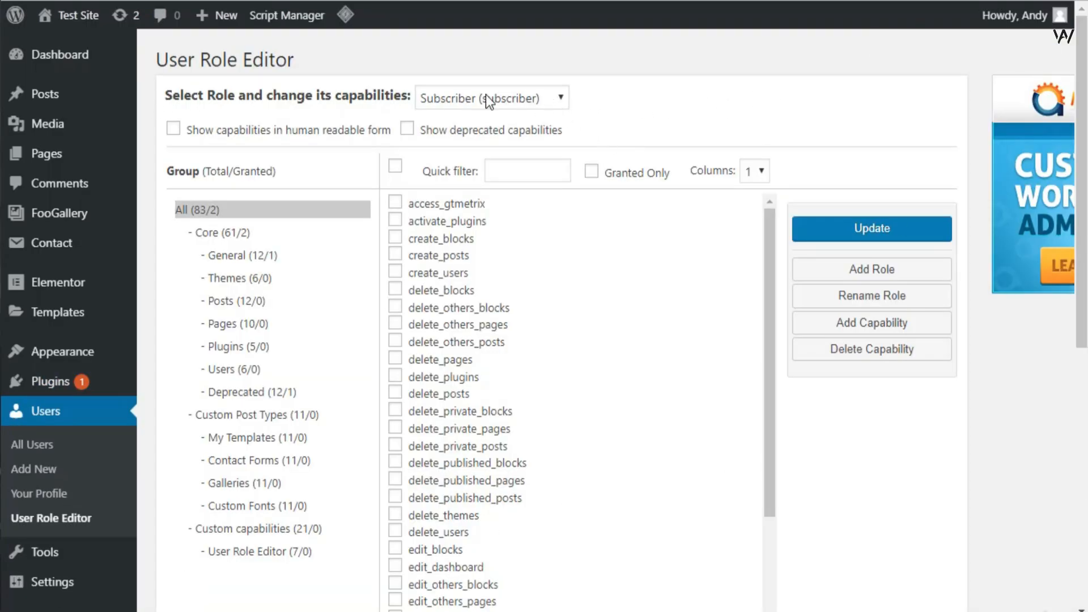
drag(770, 229, 765, 286)
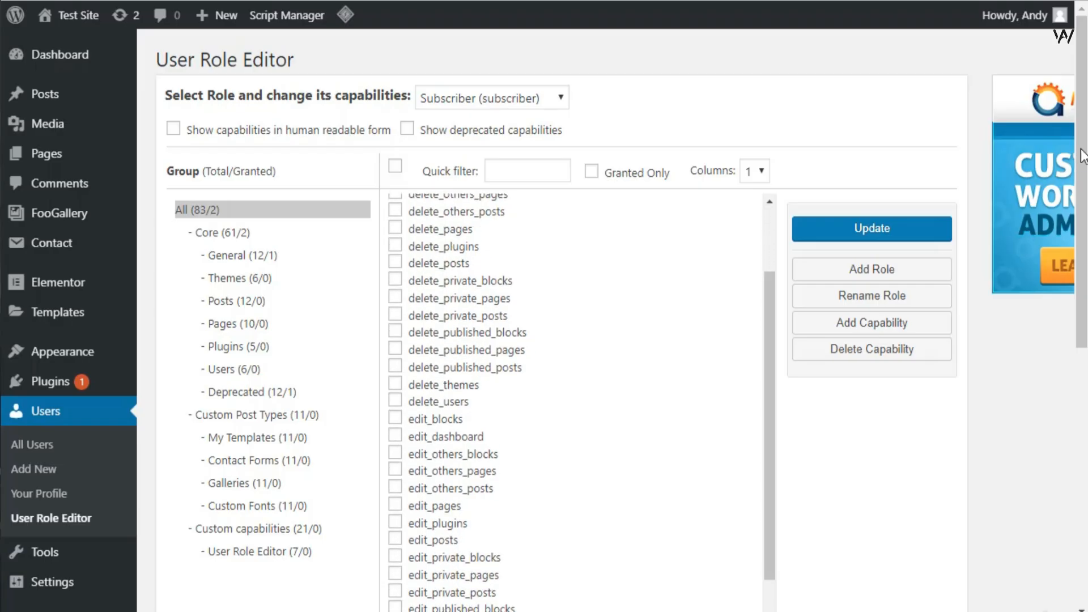
scroll(1084, 131, down, 2)
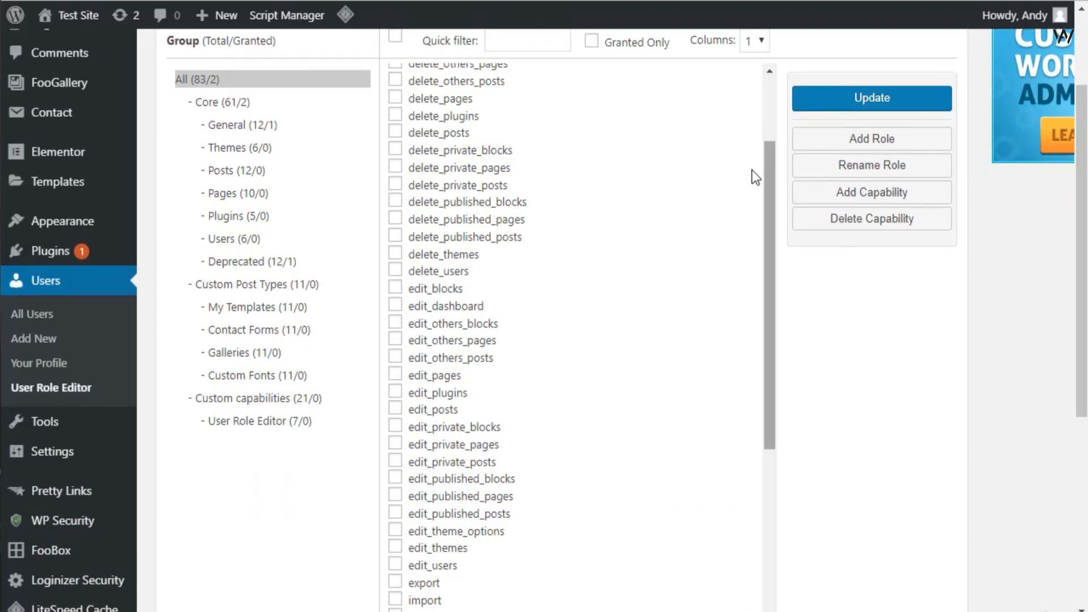
drag(1083, 120, 1084, 151)
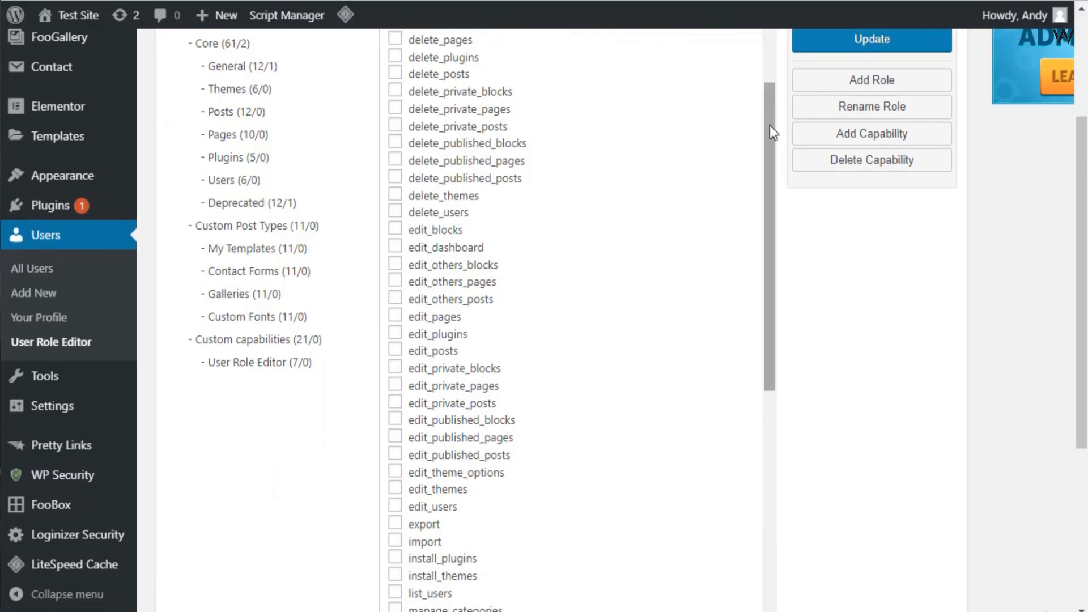
drag(780, 150, 782, 406)
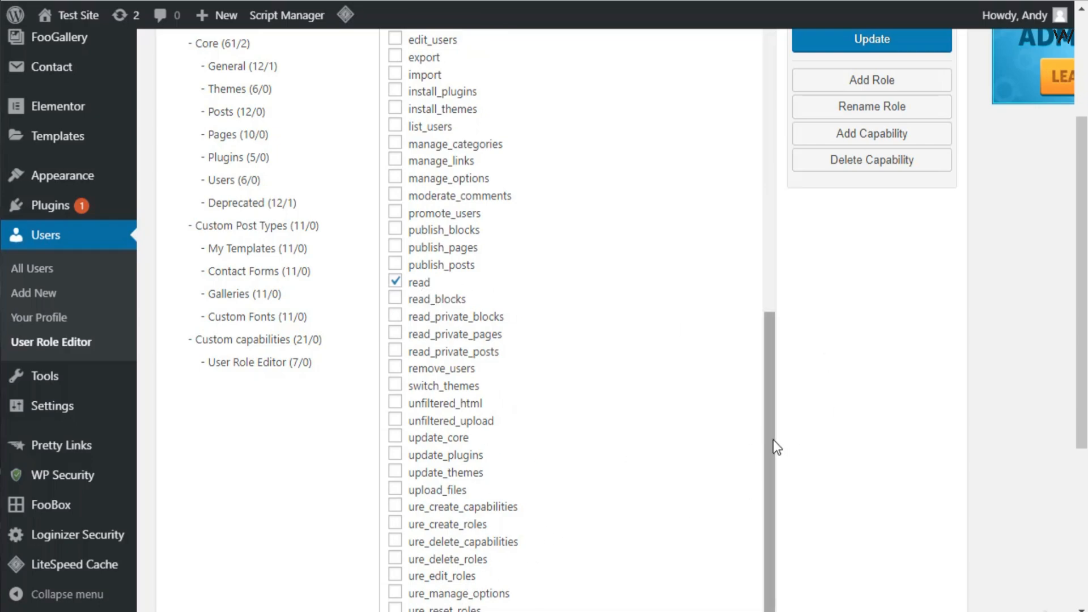
drag(773, 440, 777, 401)
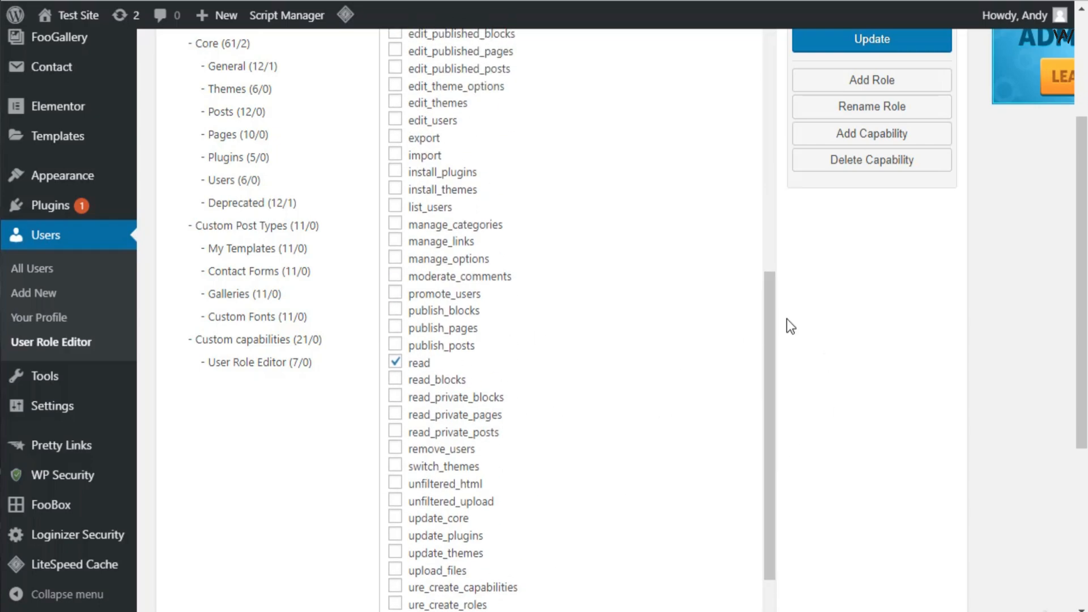
drag(770, 324, 757, 81)
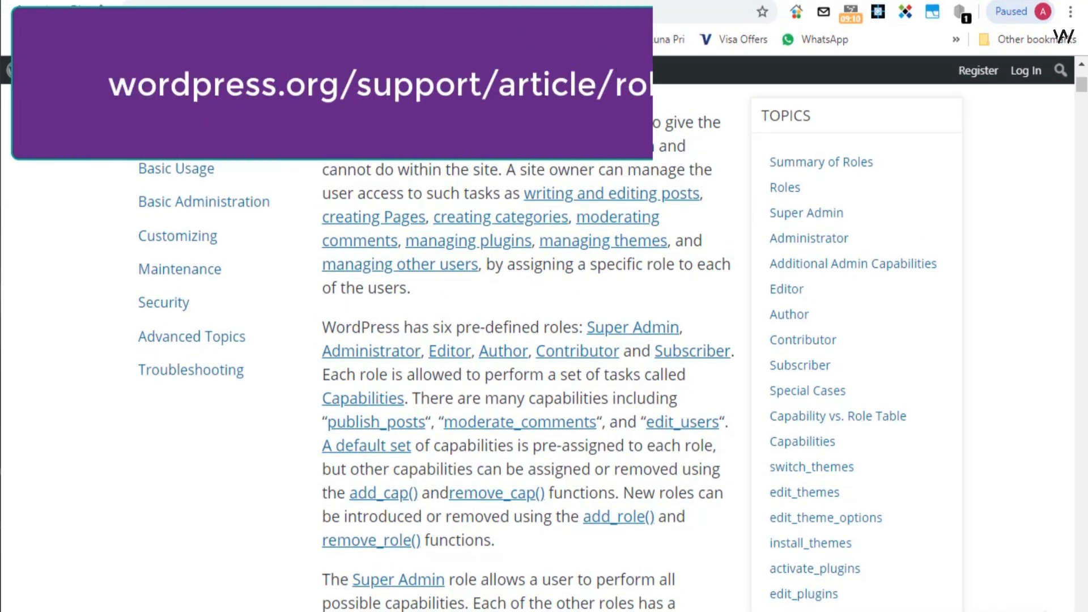
Read the WordPress.org Roles and Capabilities article from the role summary through the Administrator capabilities, and look up the upload_files entry
scroll(510, 283, up, 1)
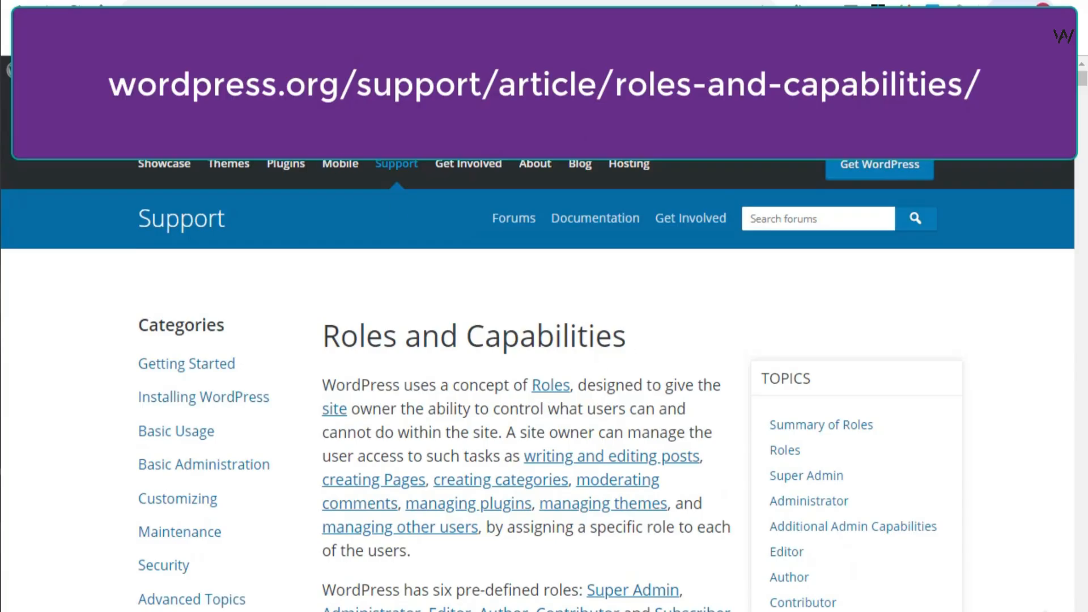
scroll(875, 266, down, 8)
scroll(875, 266, down, 5)
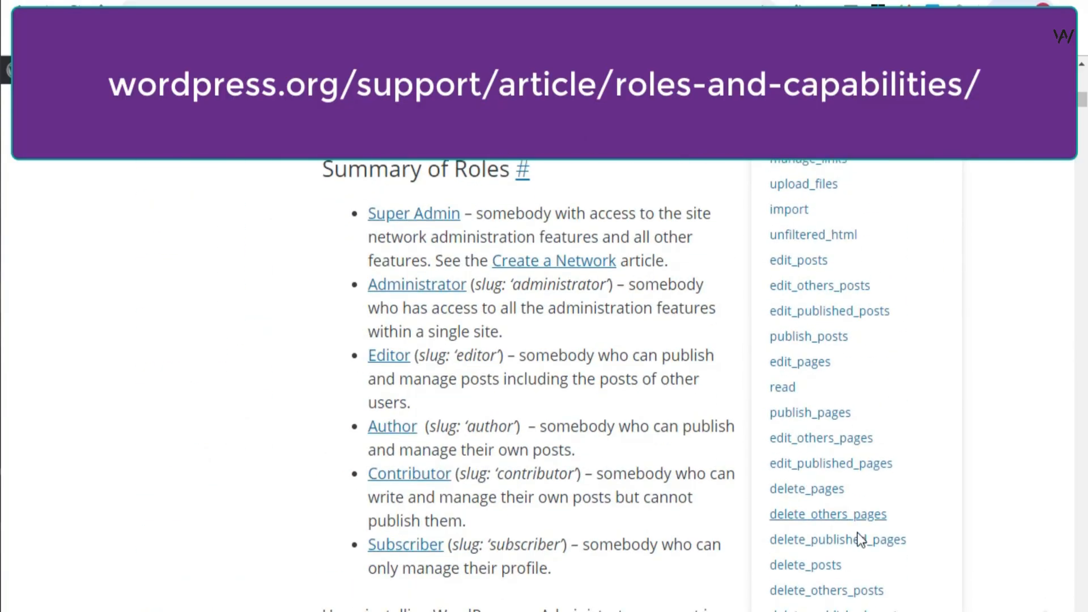
scroll(815, 525, down, 15)
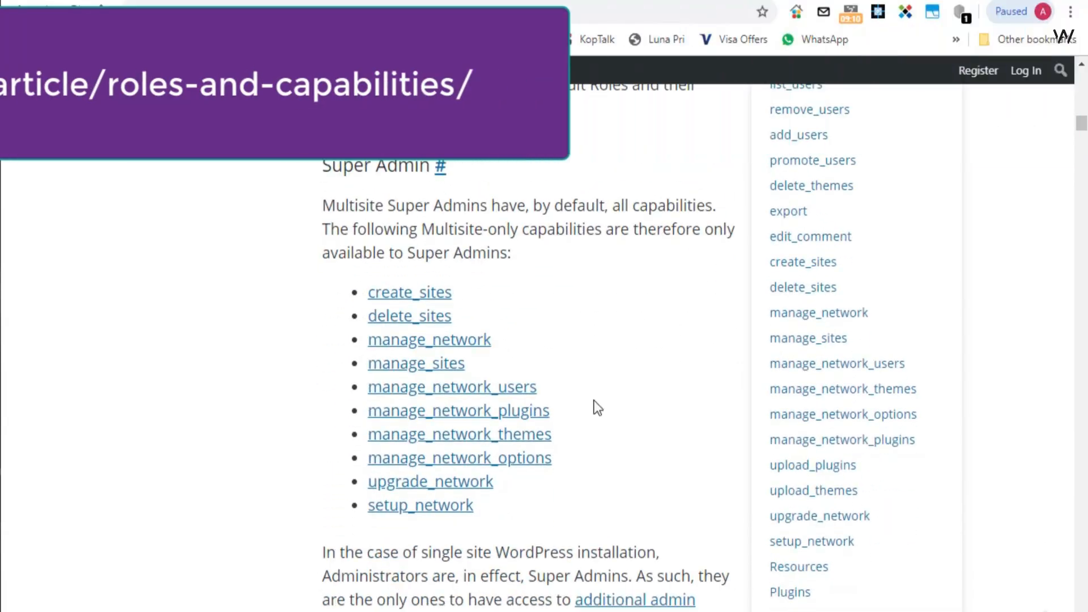
scroll(588, 351, down, 8)
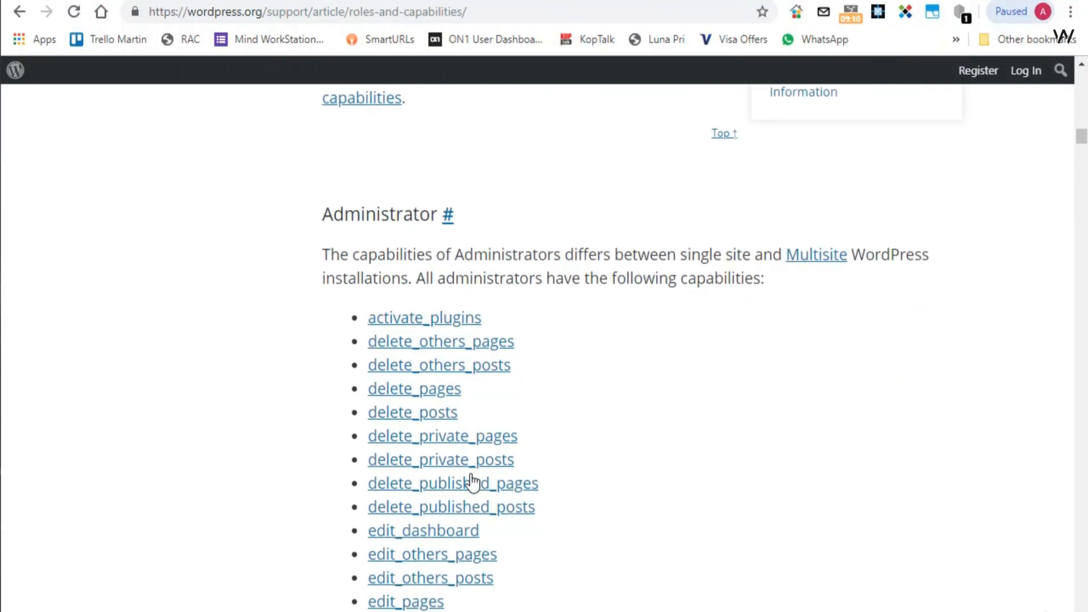
scroll(474, 480, down, 6)
scroll(474, 482, down, 6)
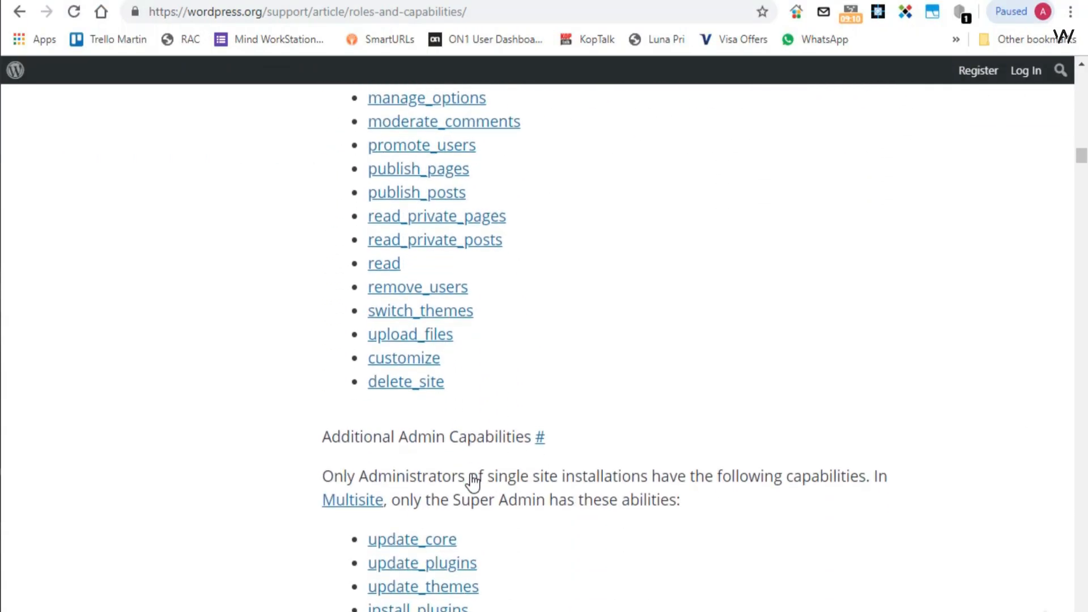
click(433, 340)
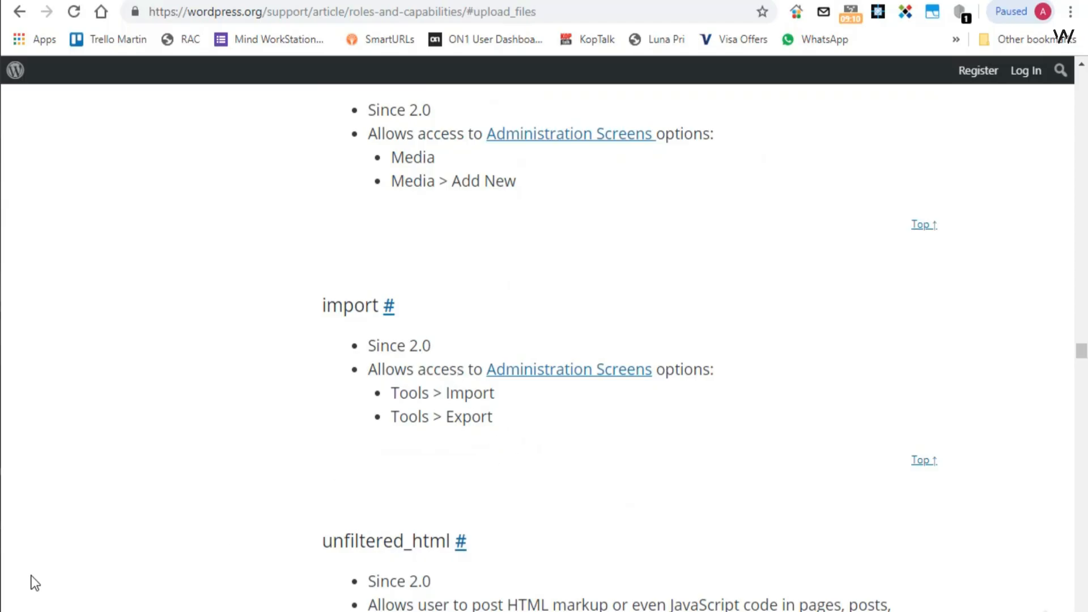
Return to the test site's User Role Editor, look over the capabilities, and open the list of all users
key(ctrl+shift+Tab)
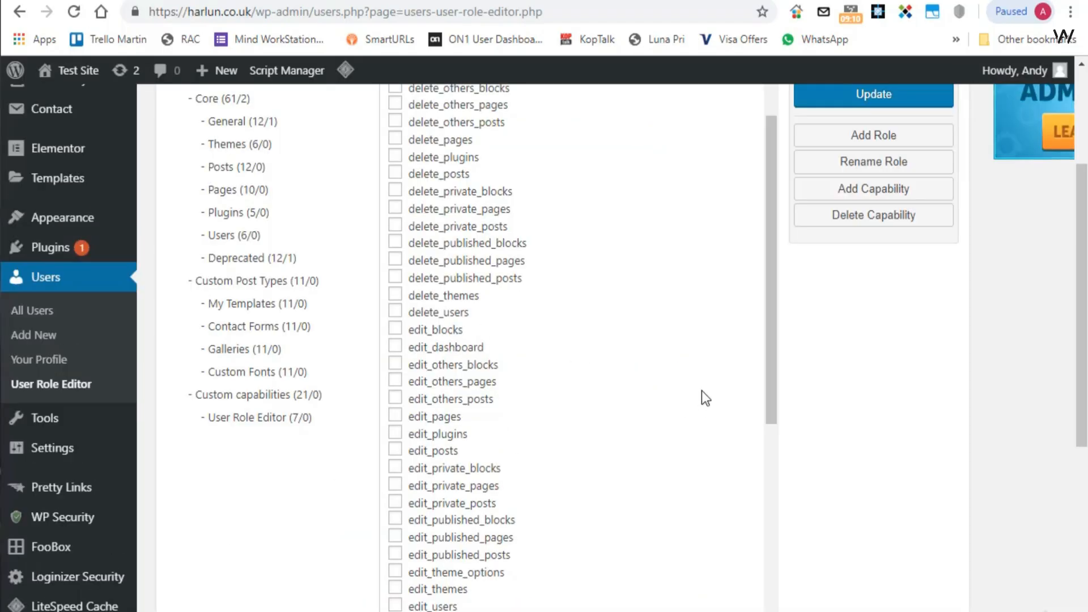
drag(773, 319, 778, 210)
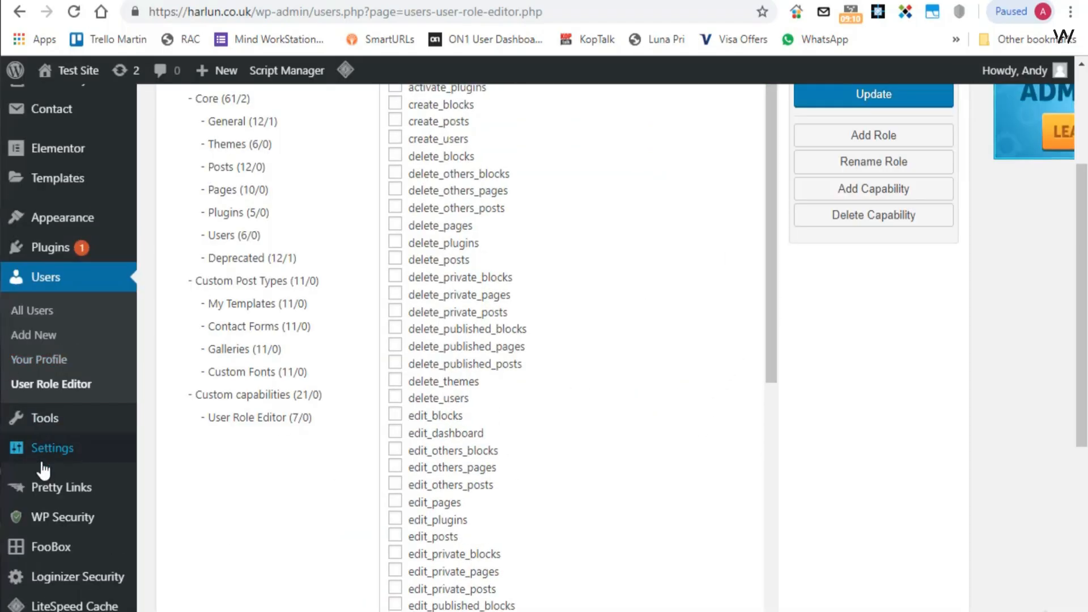
click(42, 311)
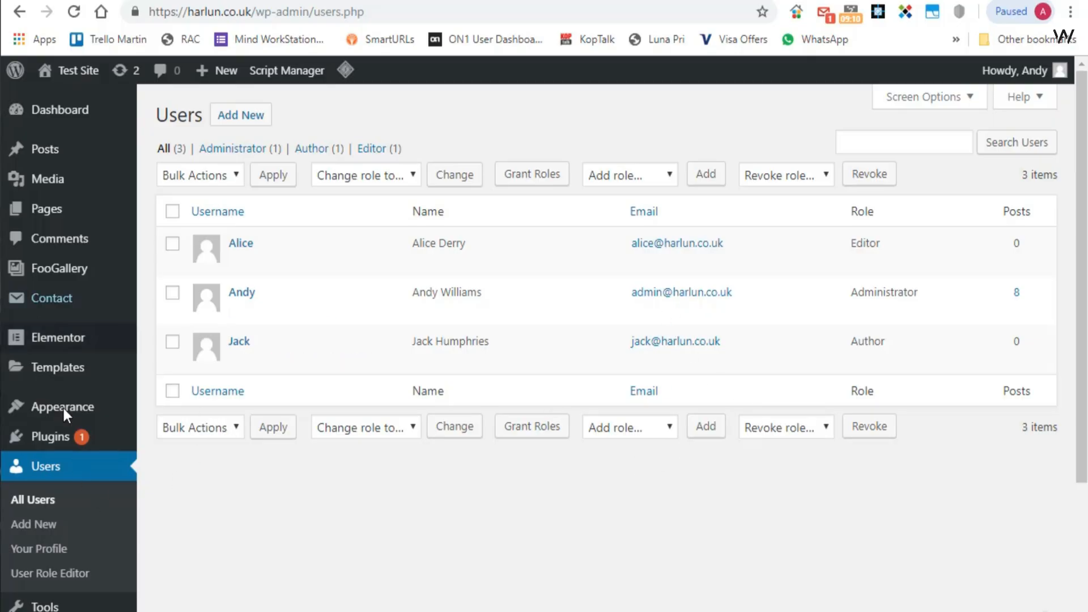
Reopen the User Role Editor and display the capabilities of the Author role
mouse_move(65, 414)
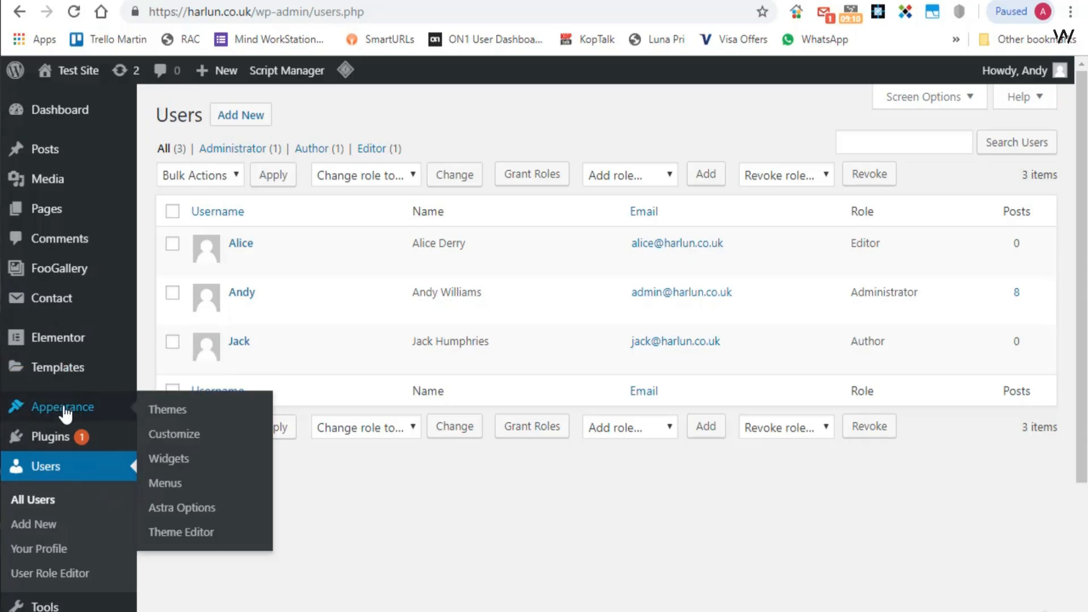
click(70, 576)
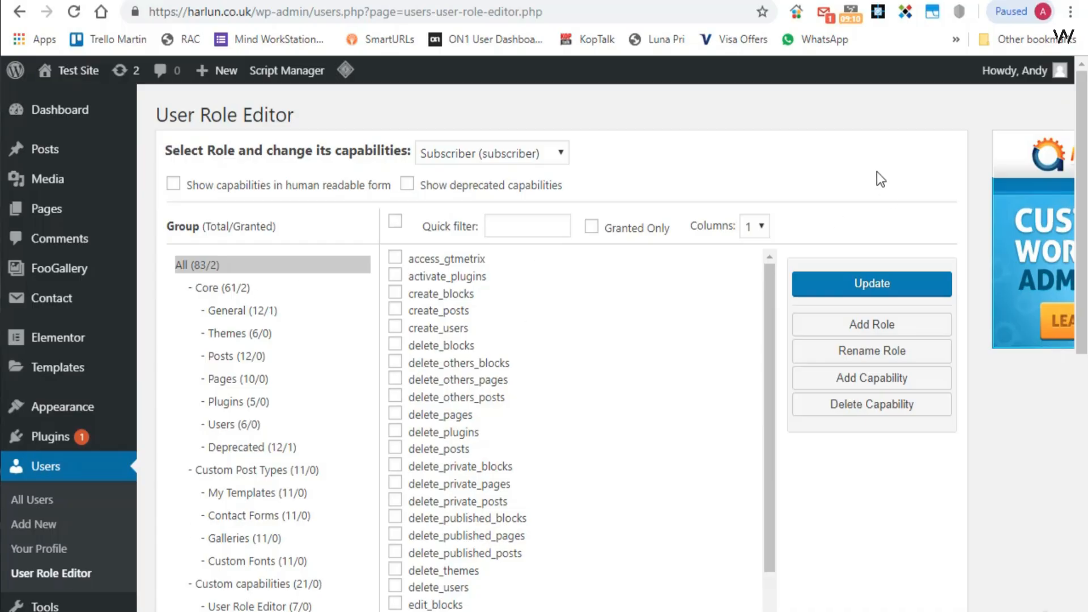
click(561, 153)
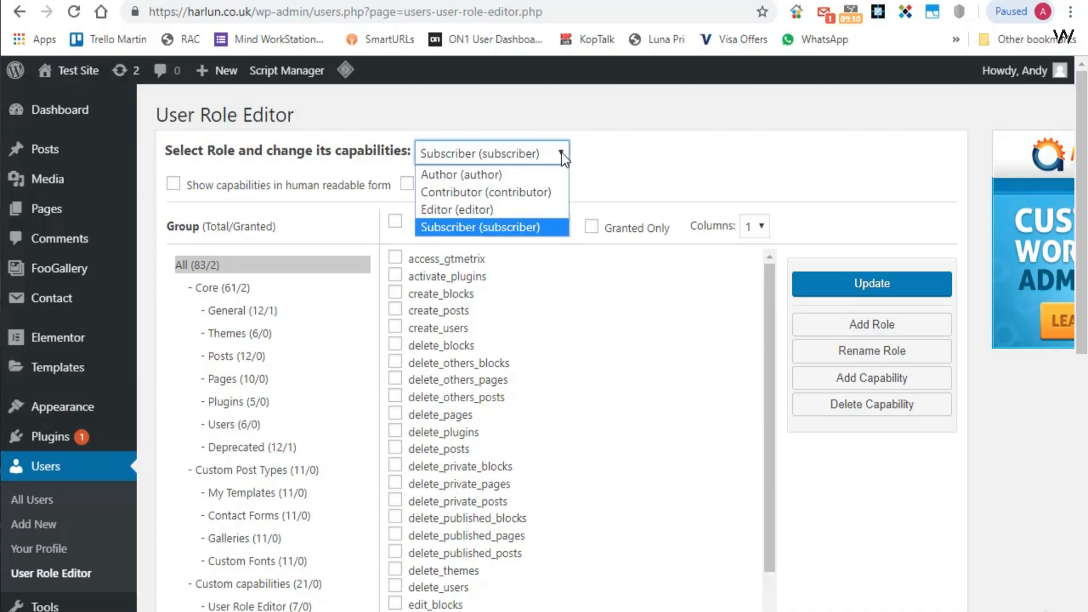
click(563, 152)
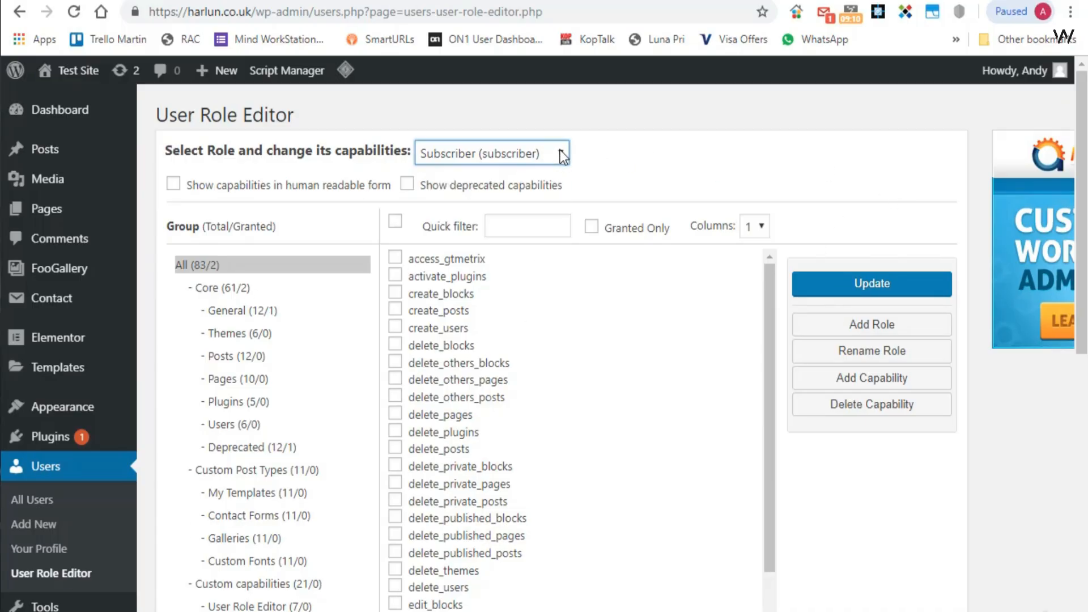
click(561, 153)
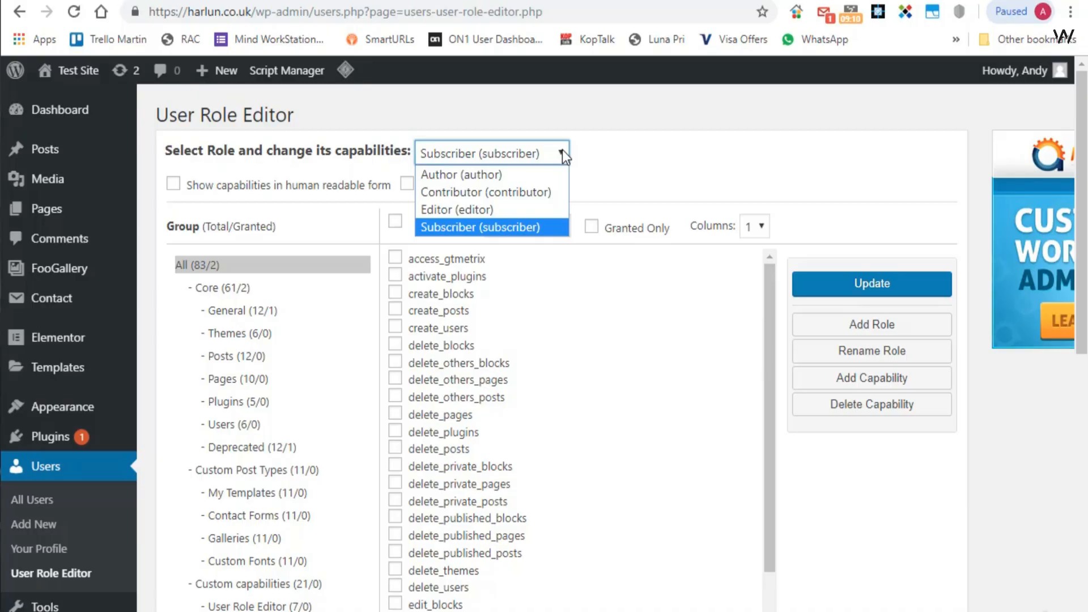
click(482, 176)
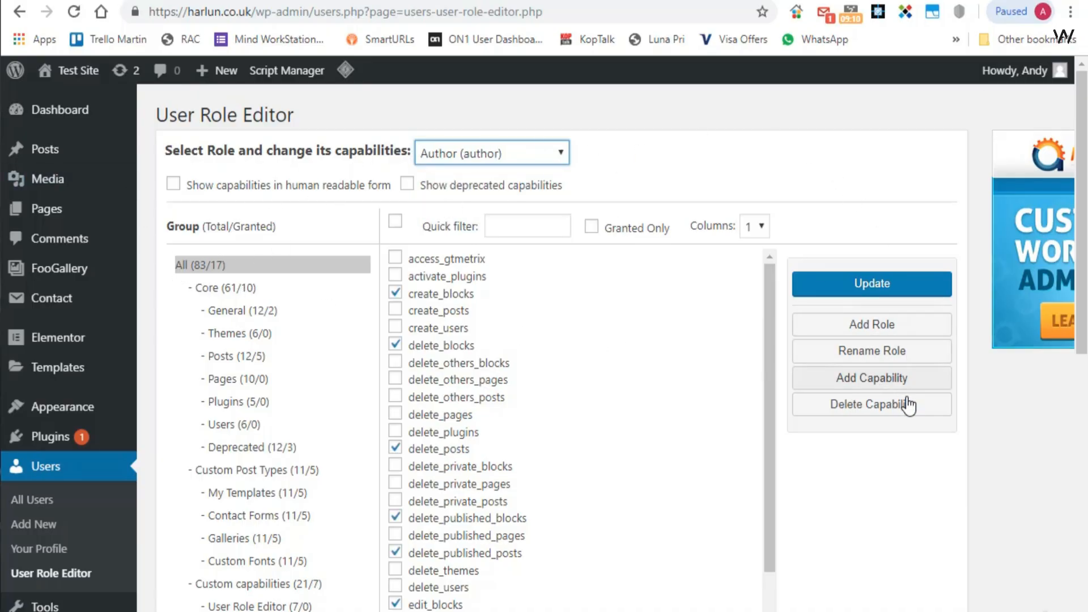
click(912, 332)
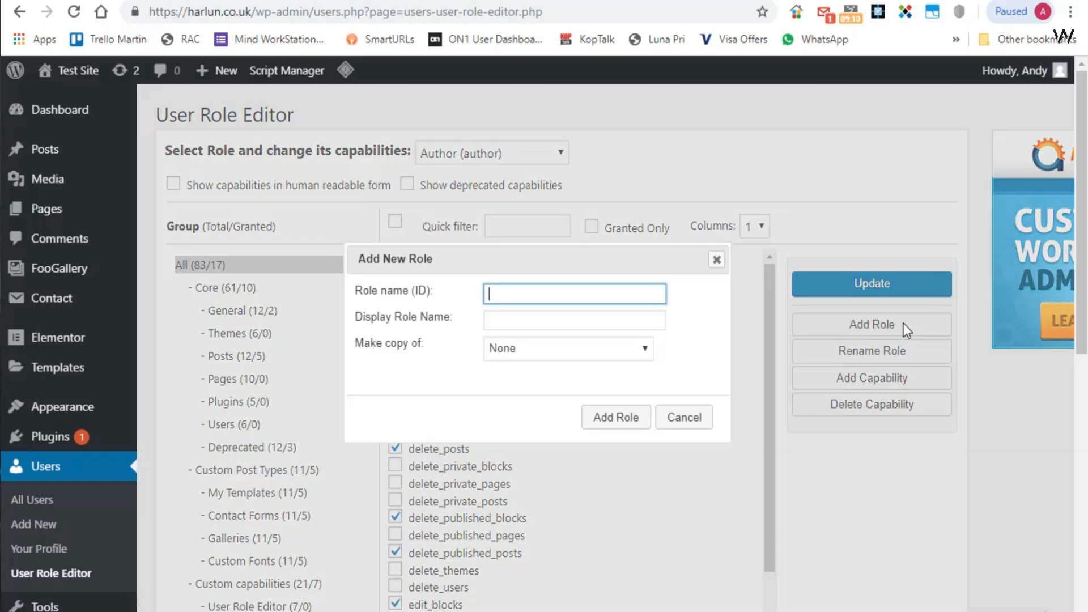
click(560, 338)
click(557, 315)
click(557, 348)
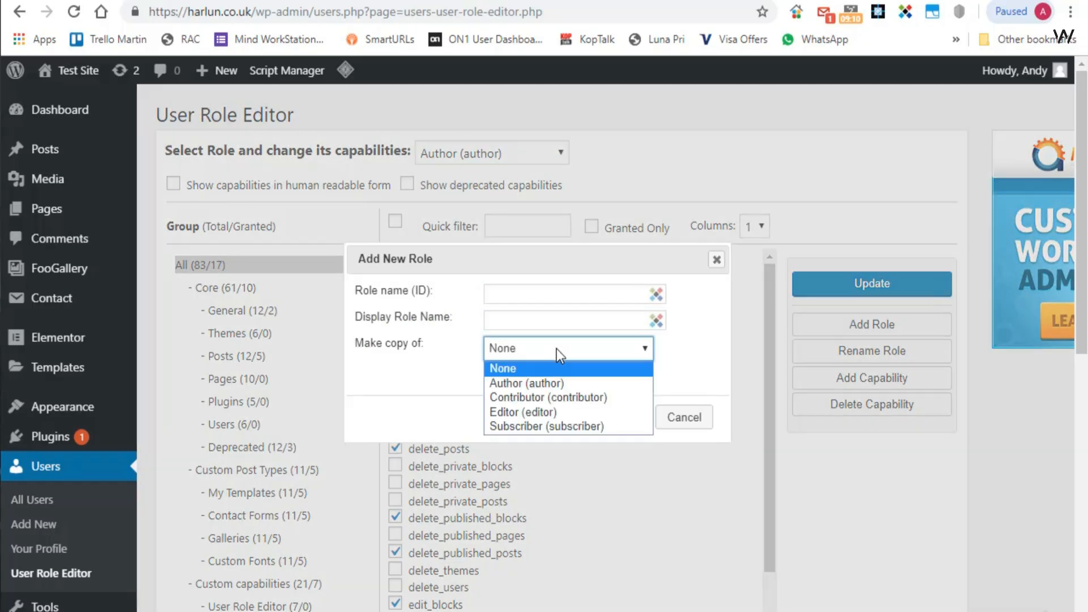
click(562, 383)
click(501, 319)
click(498, 294)
click(521, 320)
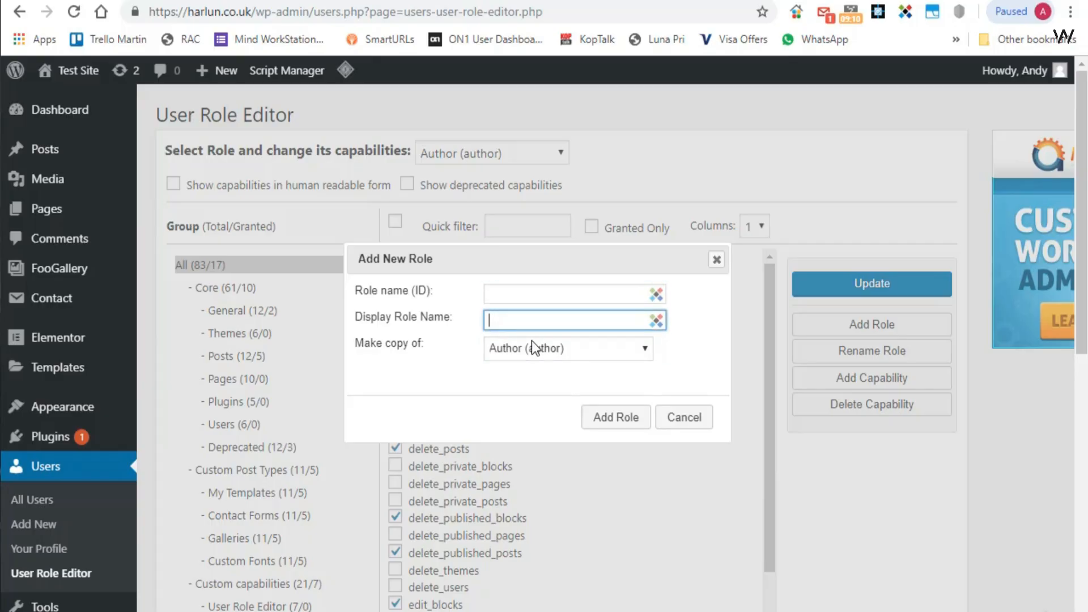
click(699, 418)
Switch the User Role Editor to the Subscriber role to view its capabilities
click(561, 153)
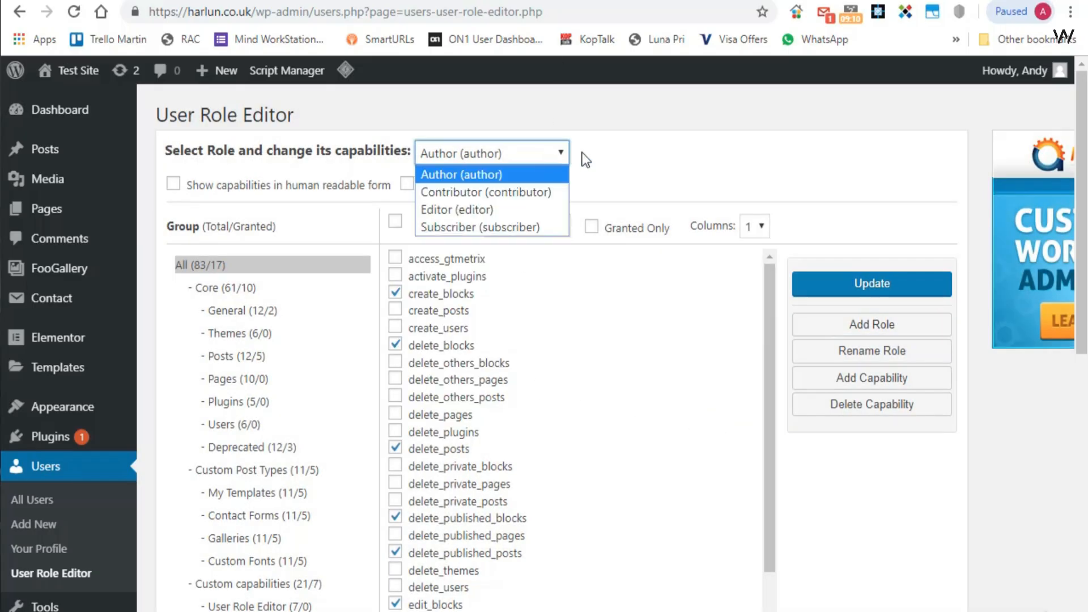
click(535, 227)
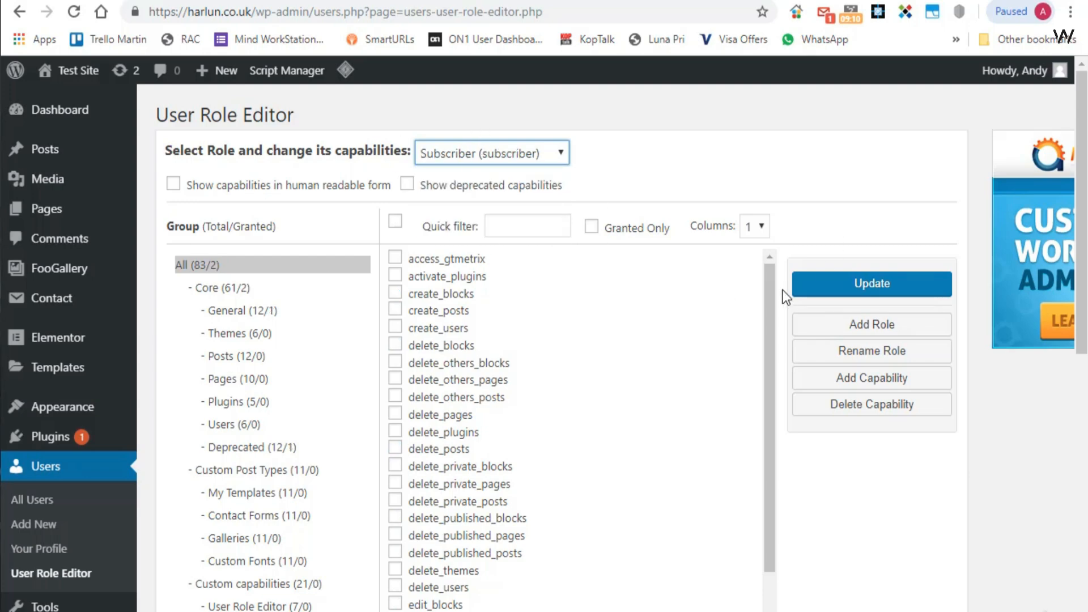
Add a new role with the ID and display name ThemeGuy, made as a copy of the Subscriber role
scroll(792, 241, down, 5)
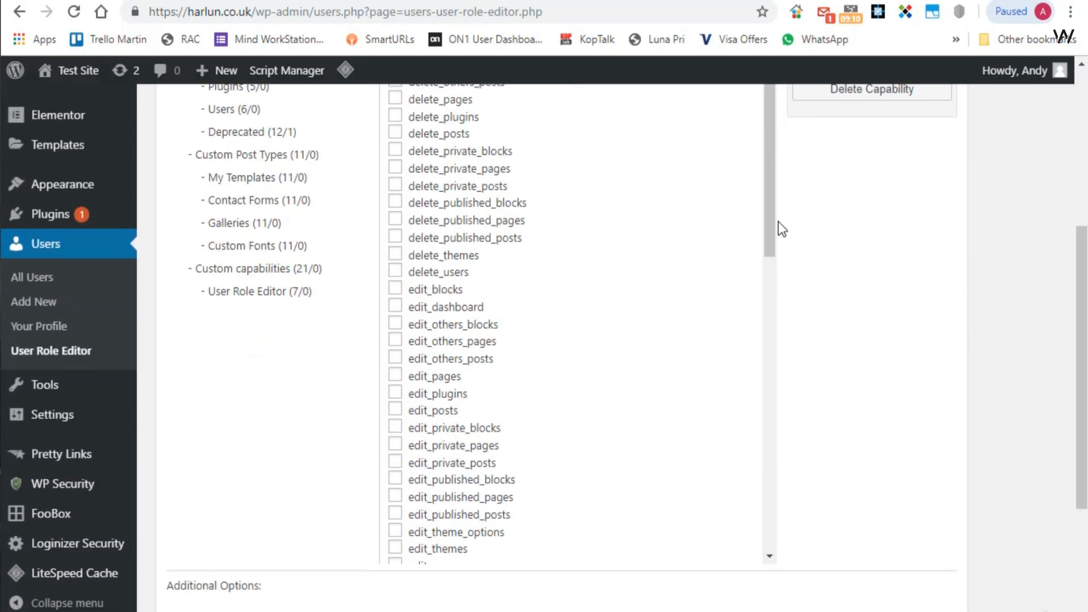
drag(766, 186, 863, 182)
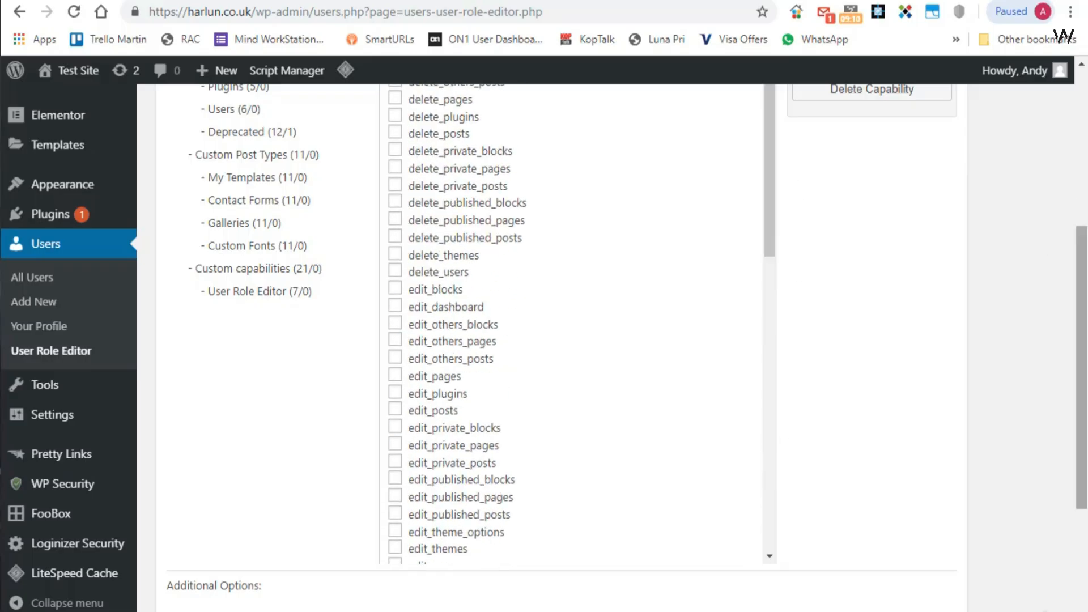
drag(1084, 277, 1082, 140)
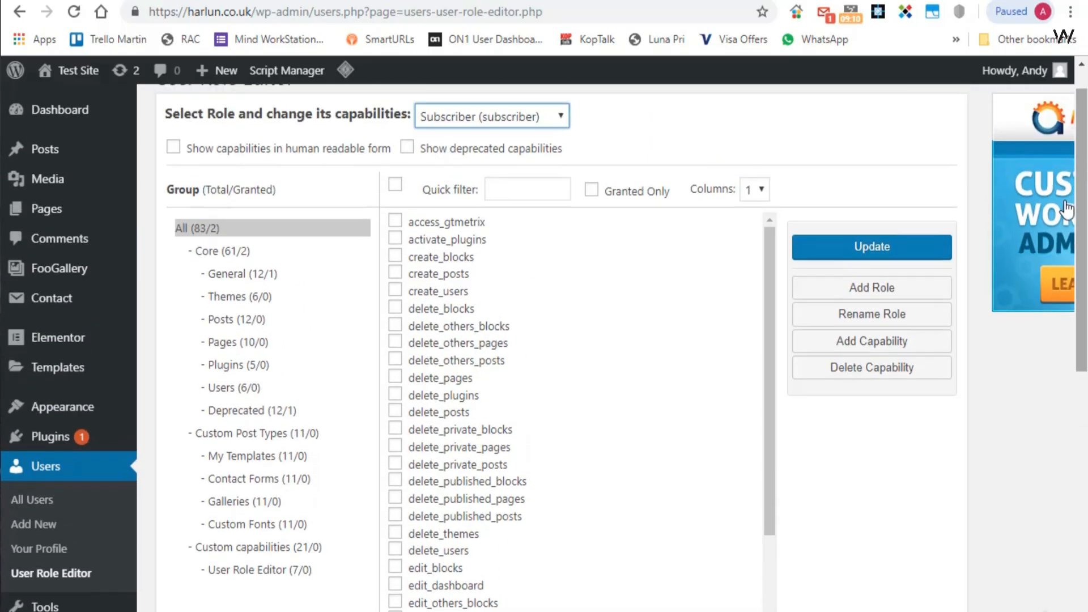
click(887, 293)
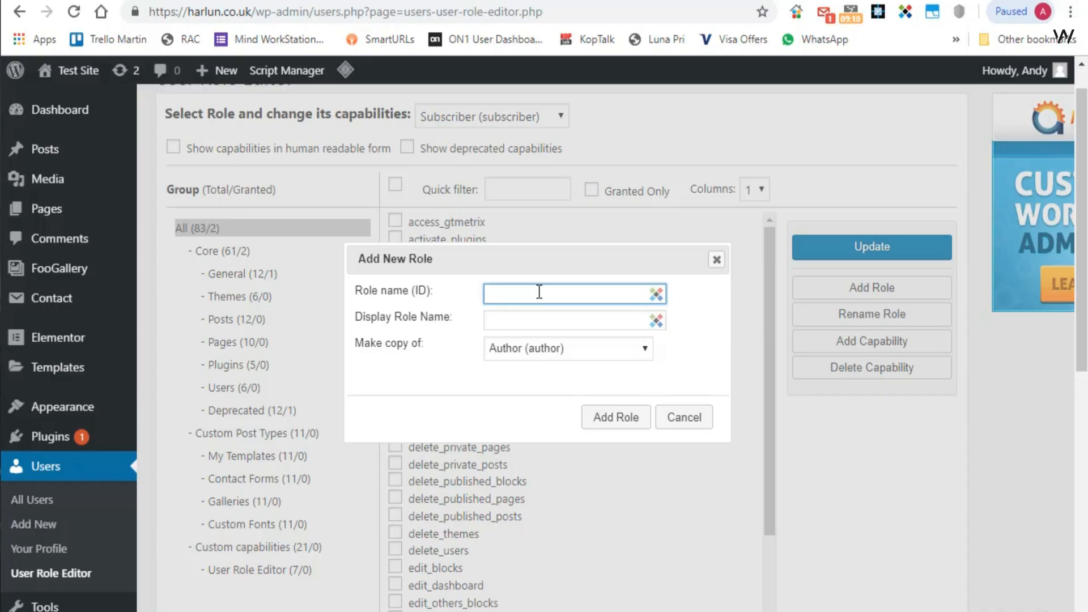
text(ThemeGuy)
click(519, 322)
text(ThemeGu)
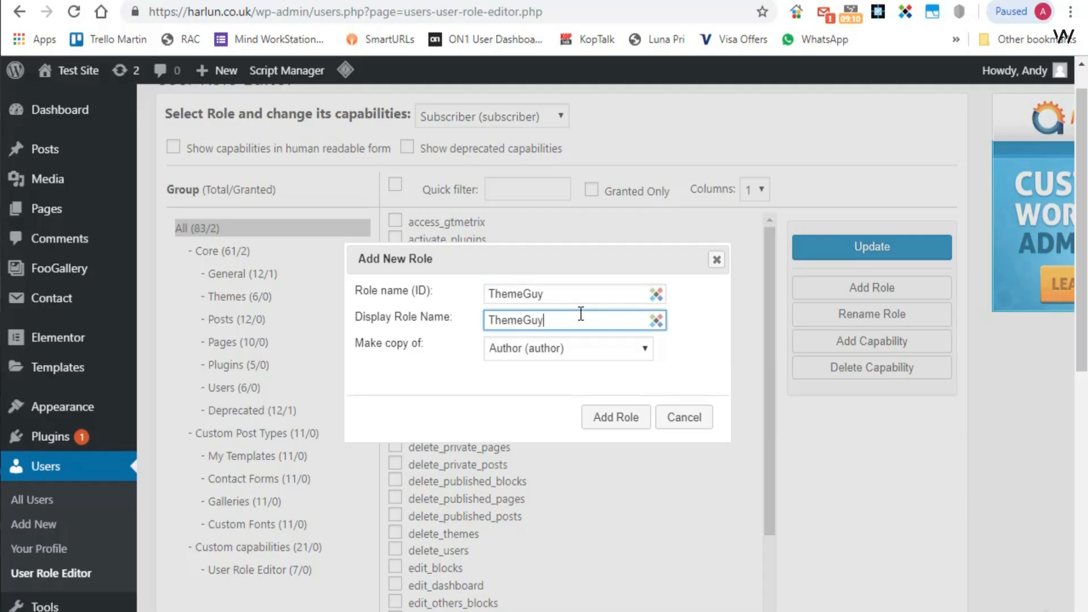
click(597, 345)
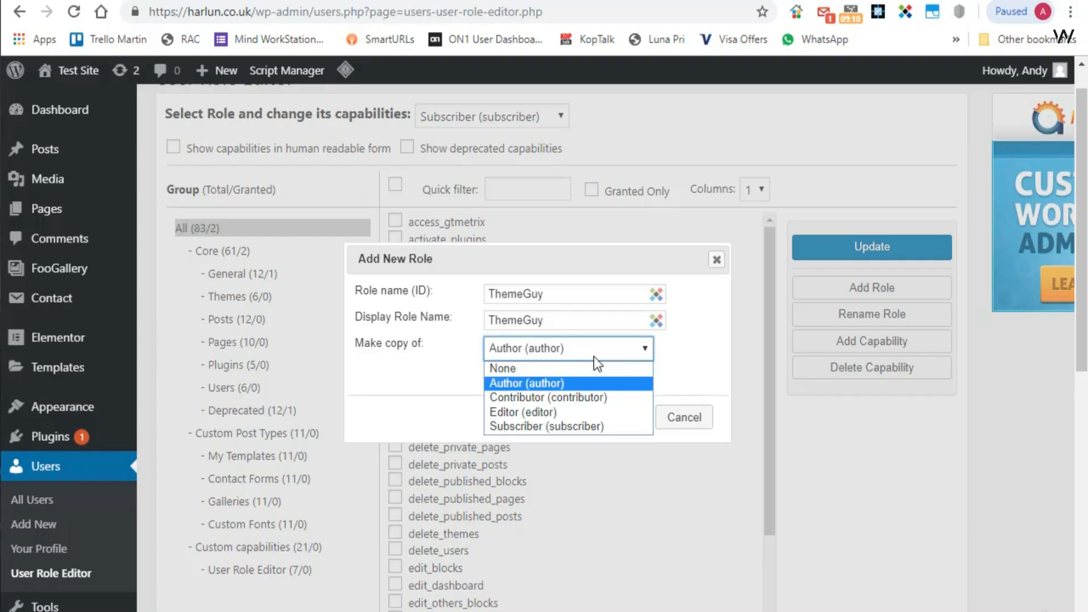
click(611, 426)
click(619, 417)
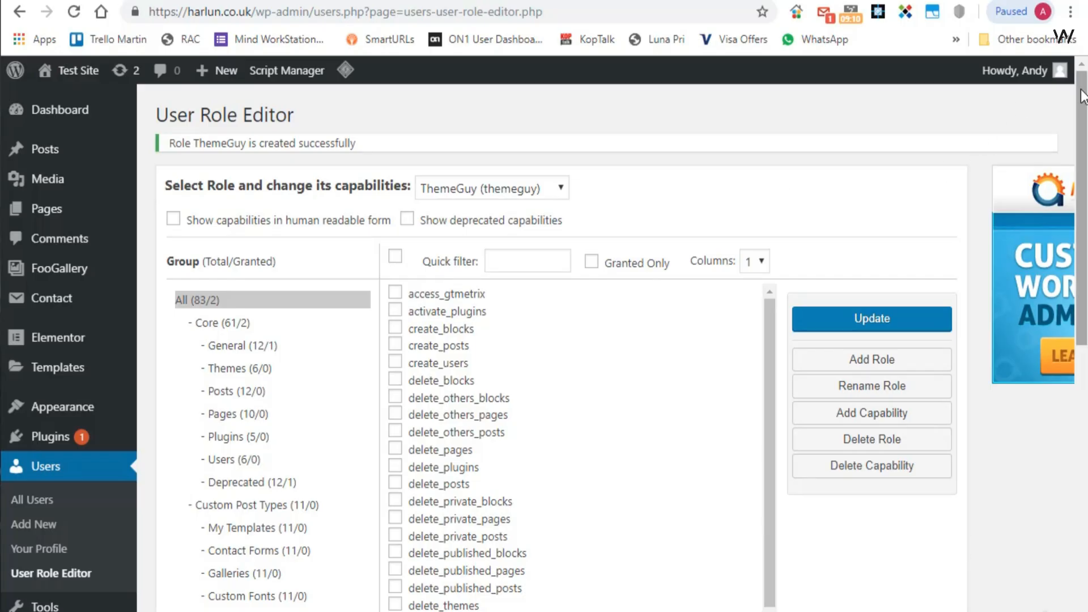
Grant the ThemeGuy role all theme capabilities: delete_themes, edit_theme_options, edit_themes, install_themes, switch_themes and update_themes
drag(1080, 97, 1080, 198)
drag(773, 159, 763, 507)
drag(774, 417, 907, 187)
drag(1083, 236, 1086, 170)
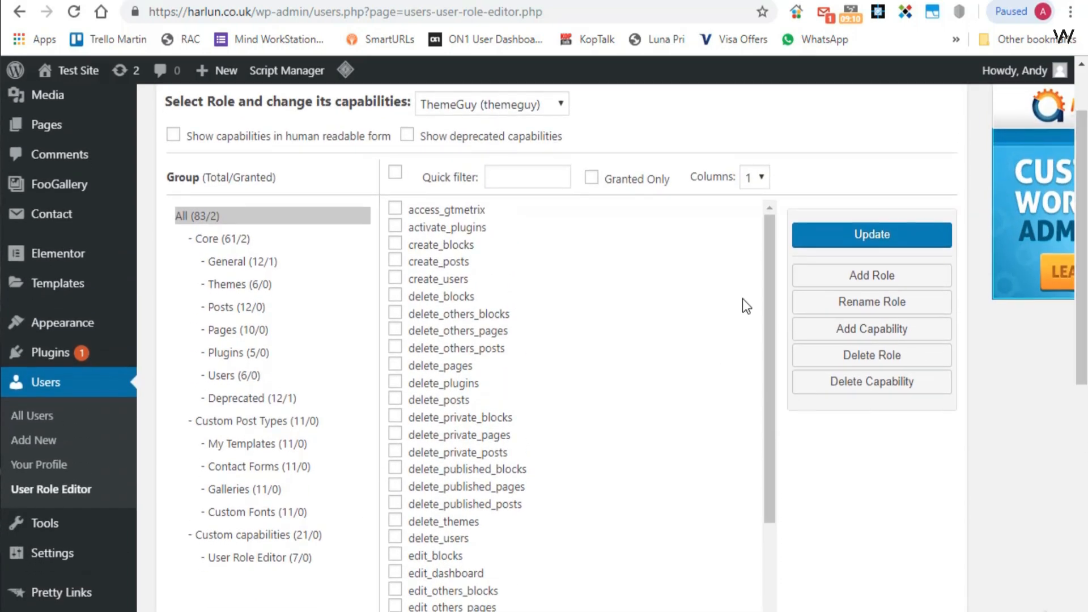
mouse_move(767, 227)
mouse_down()
mouse_move(769, 518)
mouse_move(768, 226)
mouse_up()
click(237, 287)
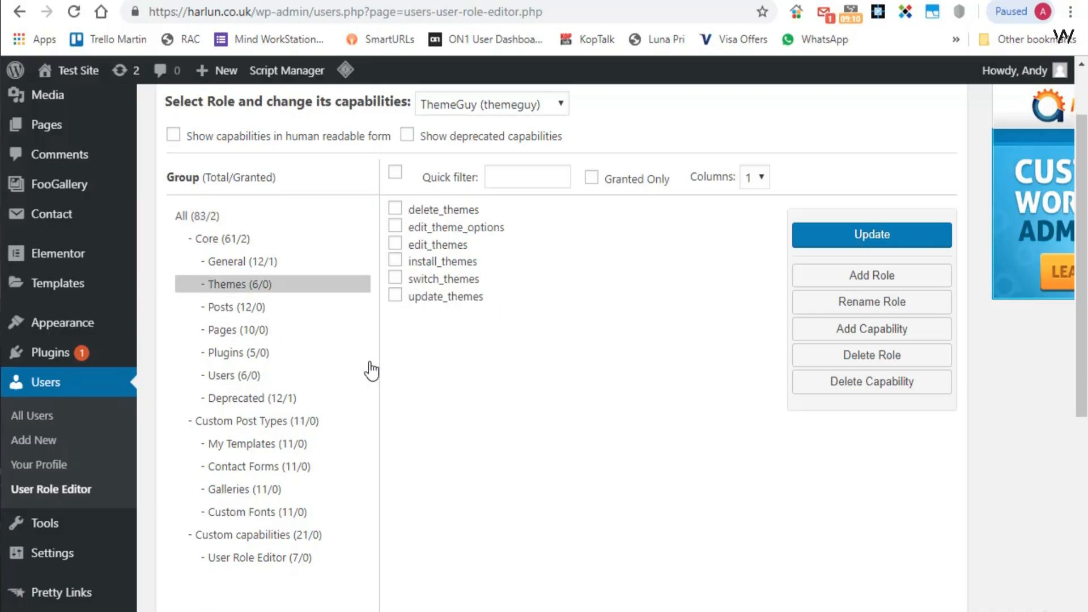
click(393, 211)
click(395, 226)
click(395, 244)
click(395, 262)
click(396, 279)
click(395, 295)
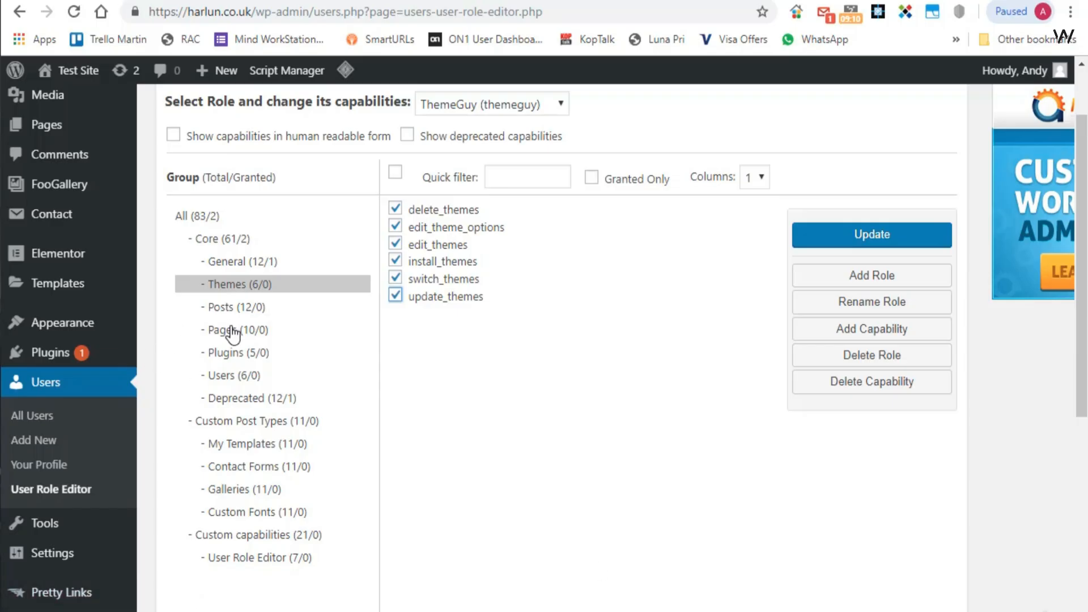
Grant the ThemeGuy role the activate, delete, edit, install and update plugins capabilities, and save the role's permissions
click(237, 352)
click(395, 208)
click(395, 225)
click(395, 243)
click(395, 260)
click(395, 278)
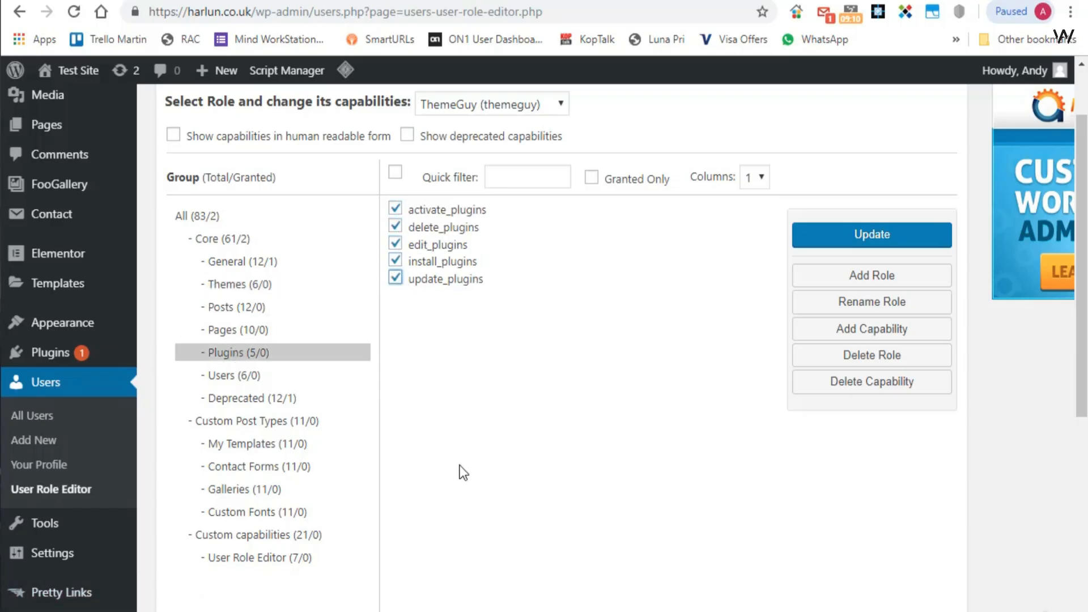
click(845, 236)
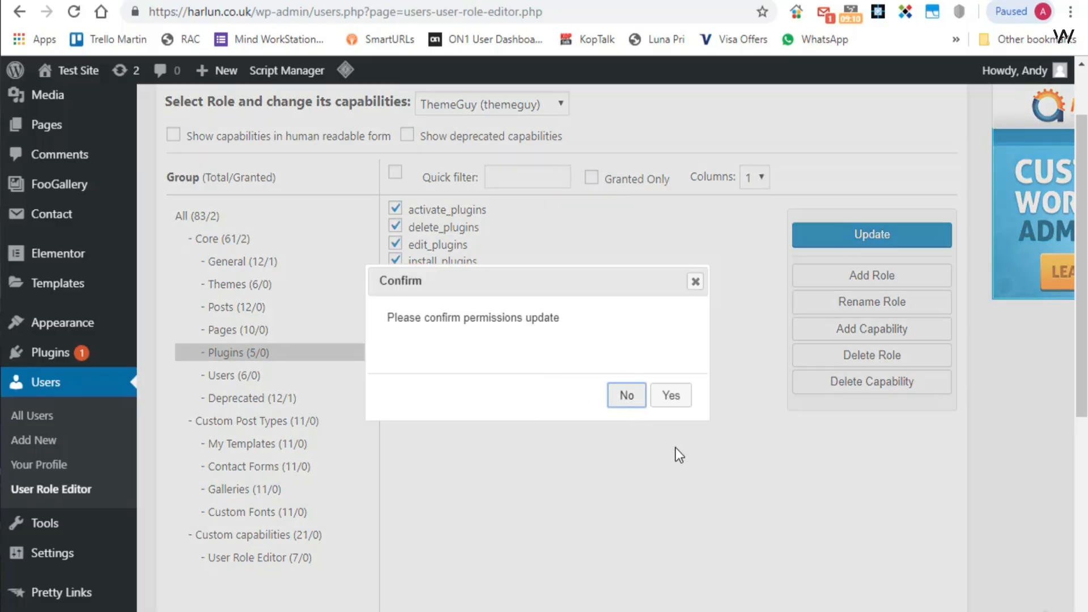
click(672, 395)
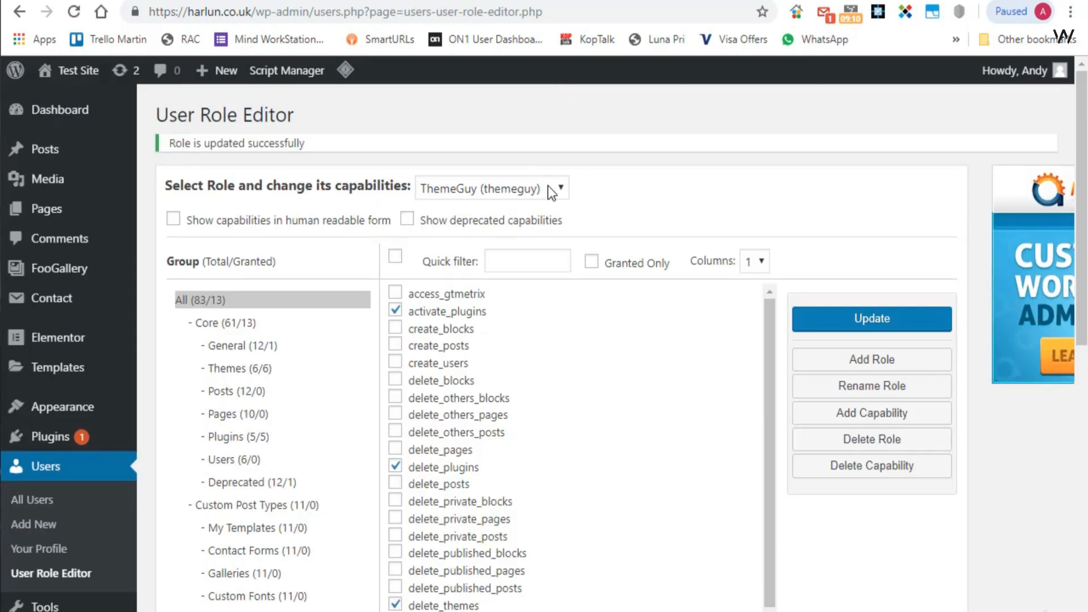
Look over the ThemeGuy role's capabilities in the role editor and open the list of all users
click(552, 193)
click(559, 188)
drag(1081, 96, 1081, 157)
drag(771, 184, 772, 121)
scroll(214, 471, up, 3)
click(27, 506)
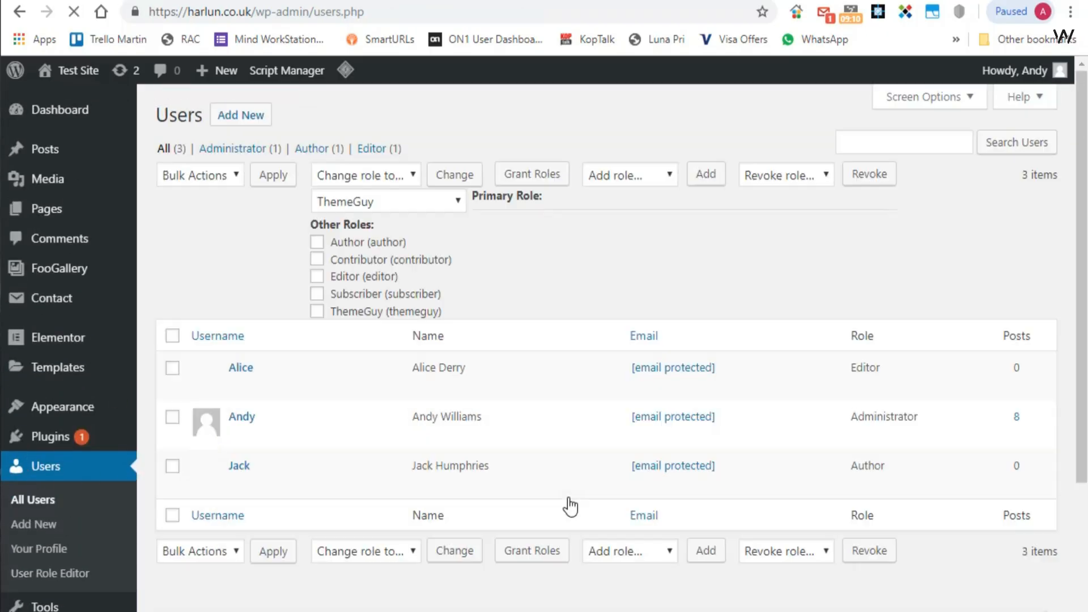
Change the role of the user who is an Author to ThemeGuy and save the user profile
click(239, 341)
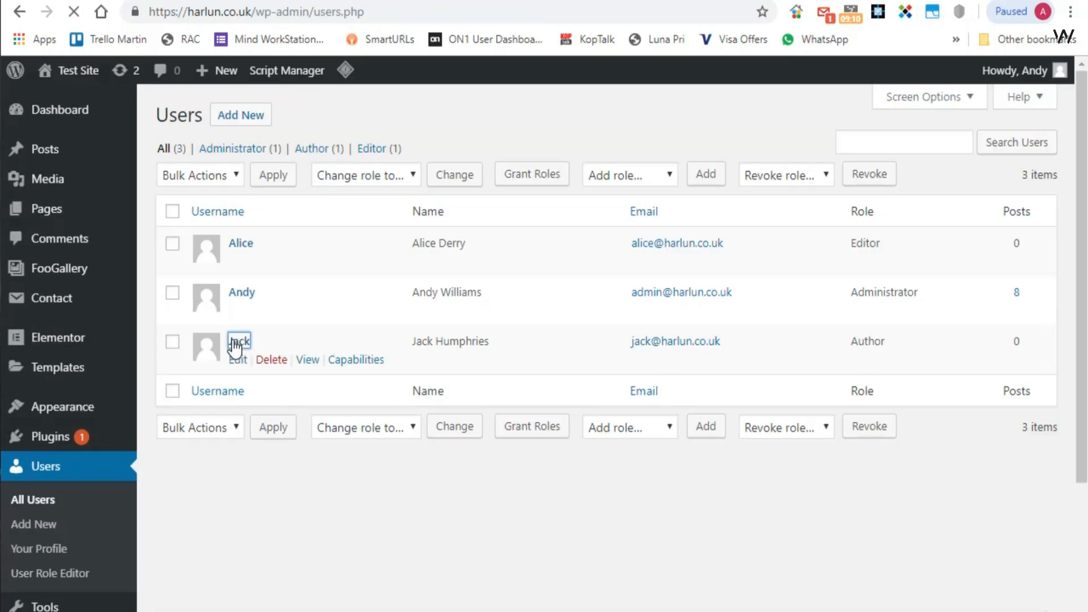
scroll(440, 397, down, 2)
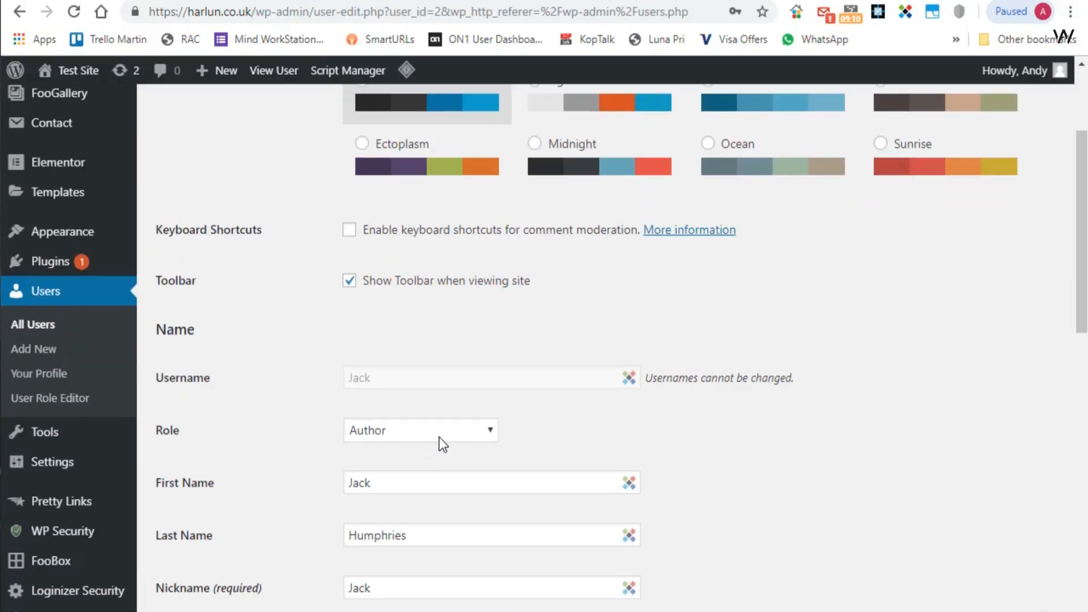
click(444, 437)
click(448, 453)
scroll(798, 433, down, 10)
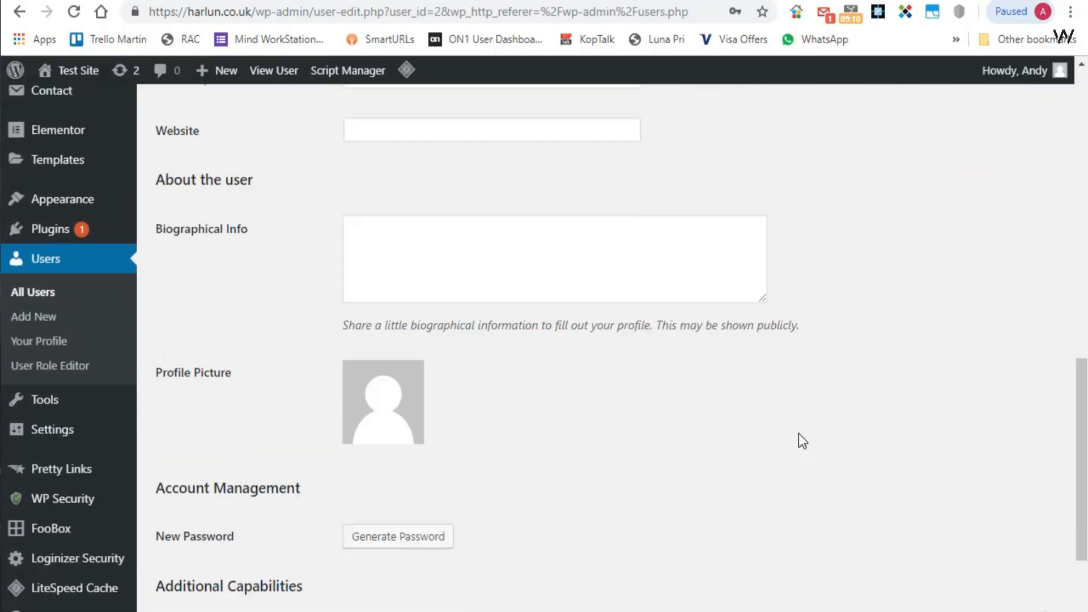
scroll(587, 404, down, 3)
click(195, 555)
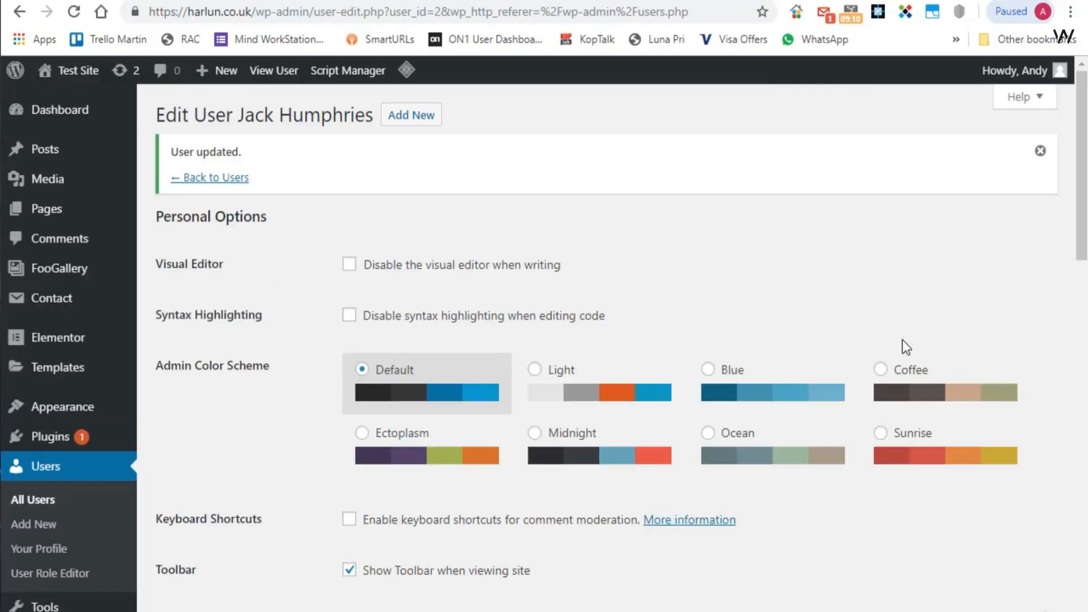
Log out of the administrator account and log in as the ThemeGuy user, filling in the username and account password
mouse_move(1020, 71)
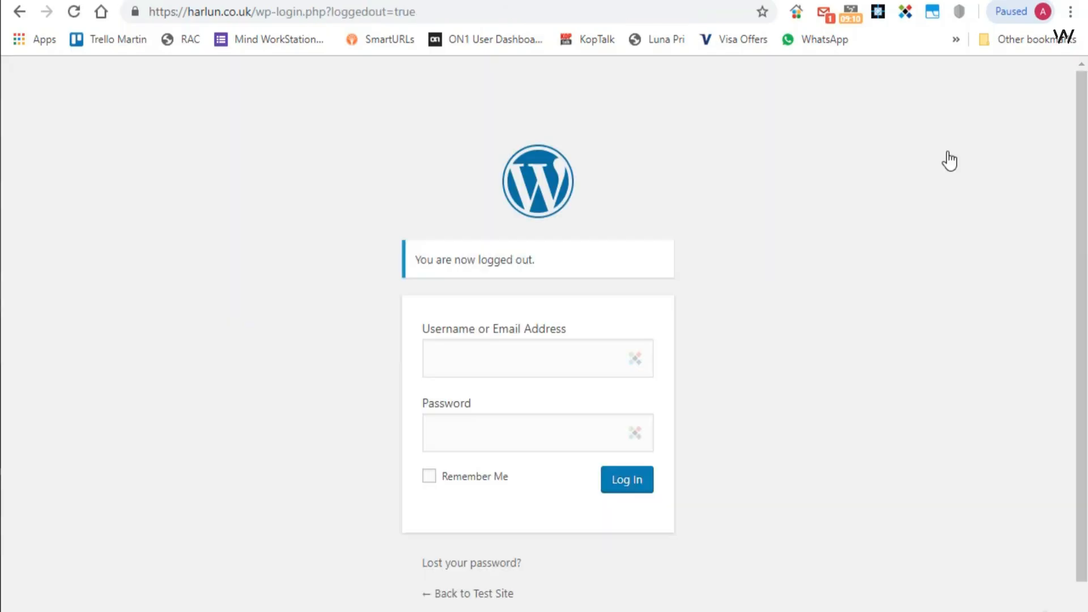
click(636, 360)
mouse_move(636, 389)
click(689, 413)
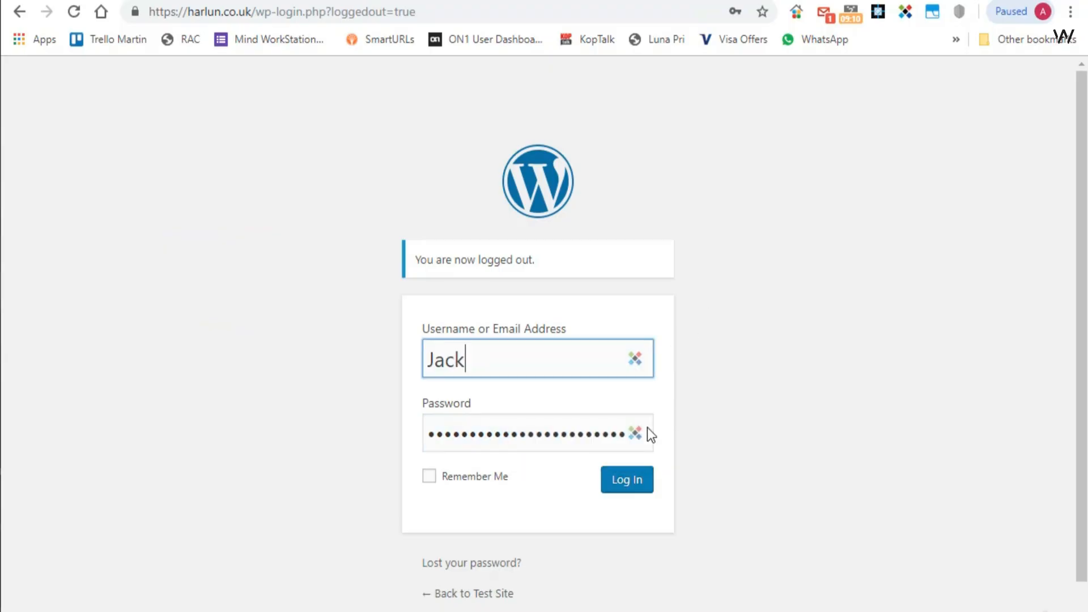
click(638, 485)
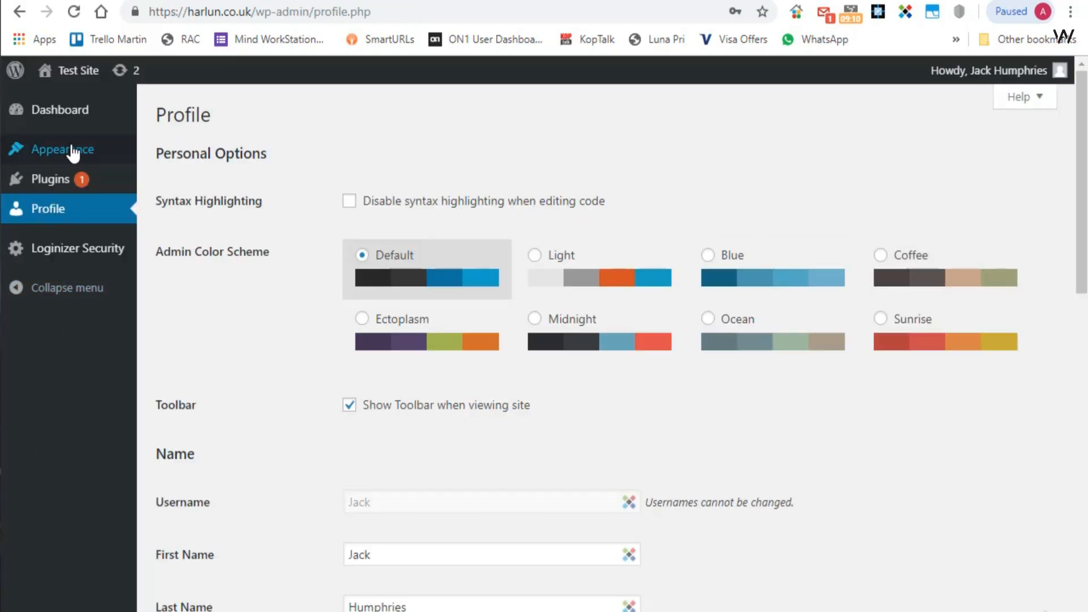
mouse_move(57, 163)
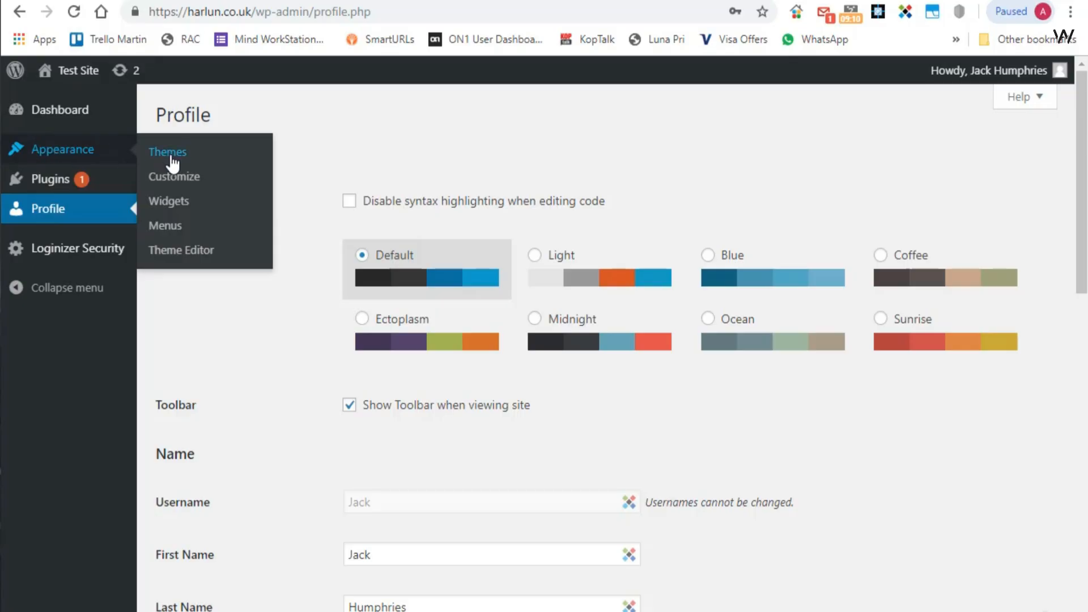